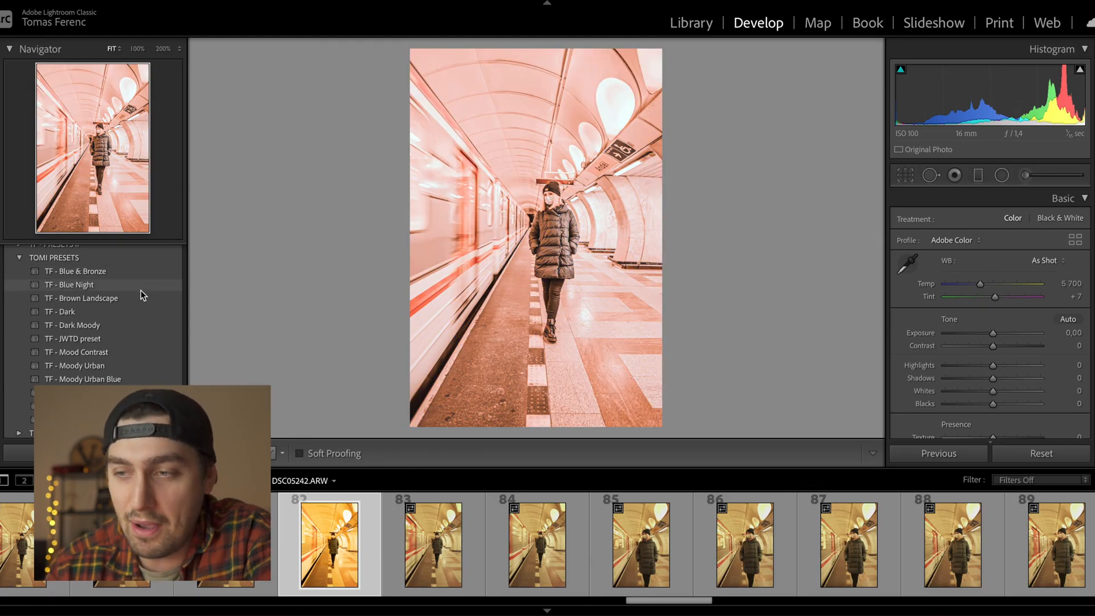
- Apply the TF - Moody Urban Blue preset to the subway photo and shift its Temp slider
scroll(141, 290, down, 1)
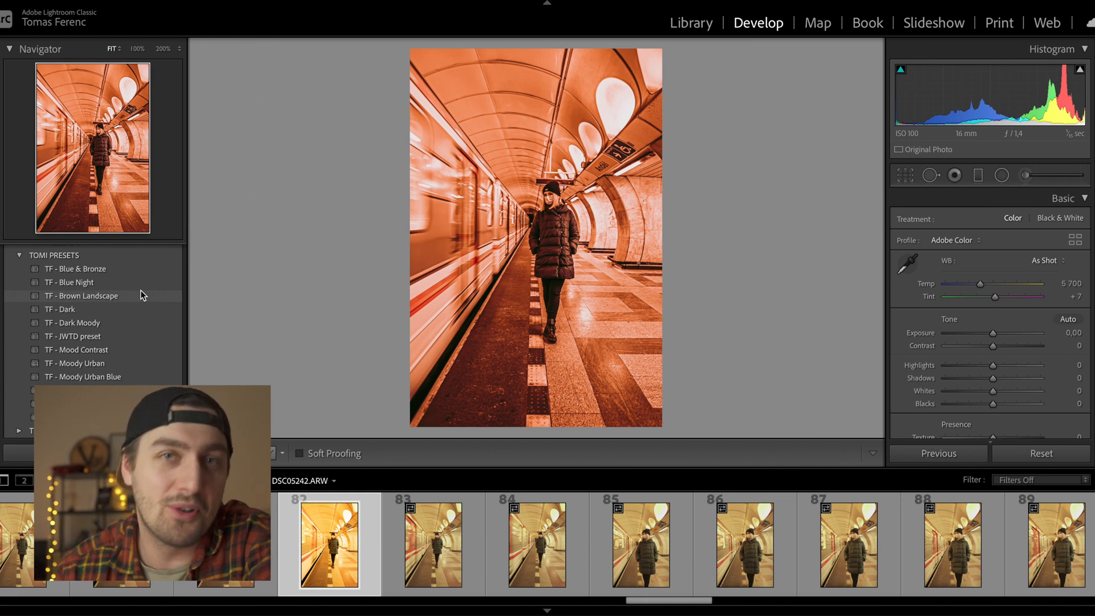
scroll(139, 285, down, 1)
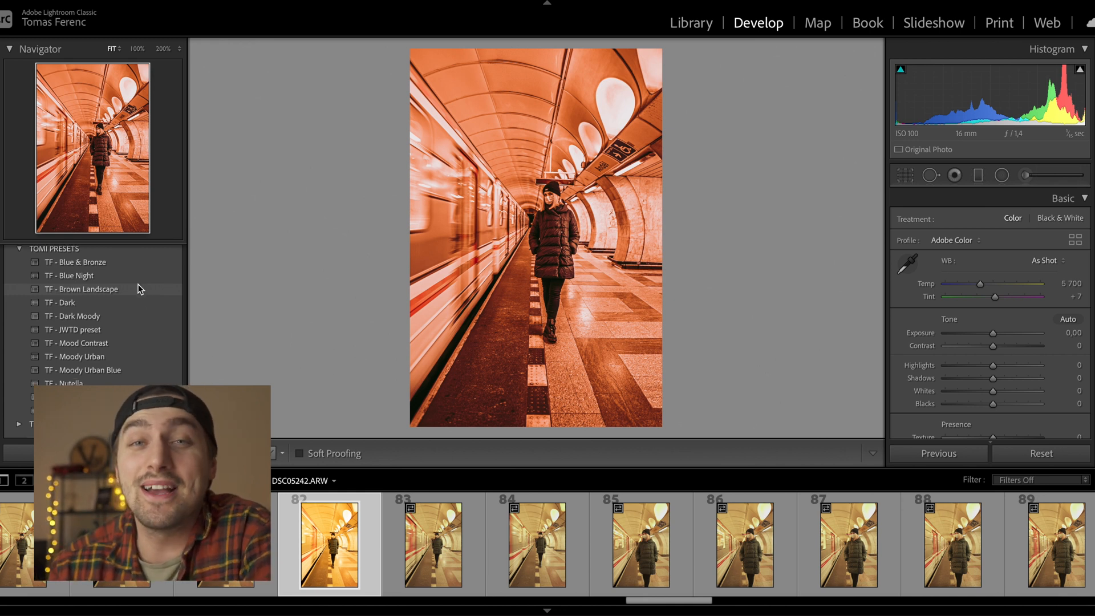
click(131, 370)
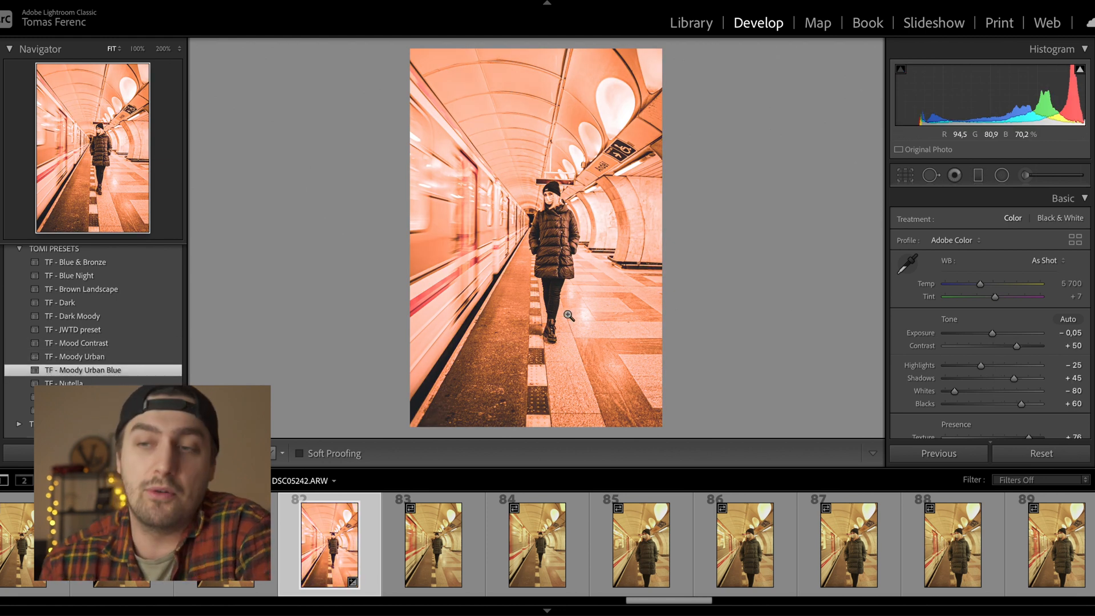
drag(558, 233, 611, 194)
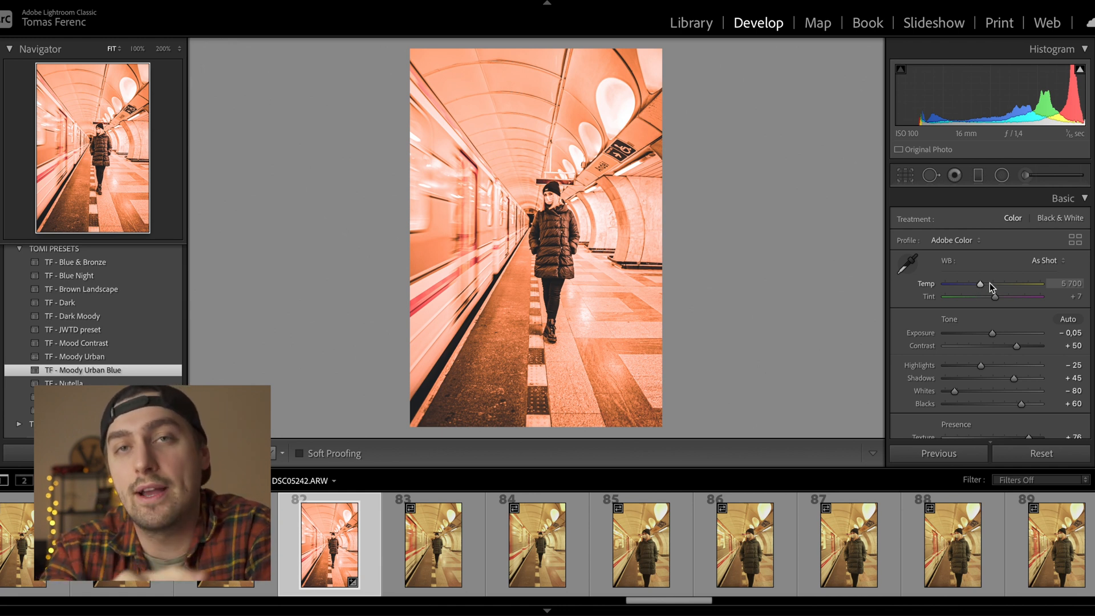
drag(981, 283, 956, 282)
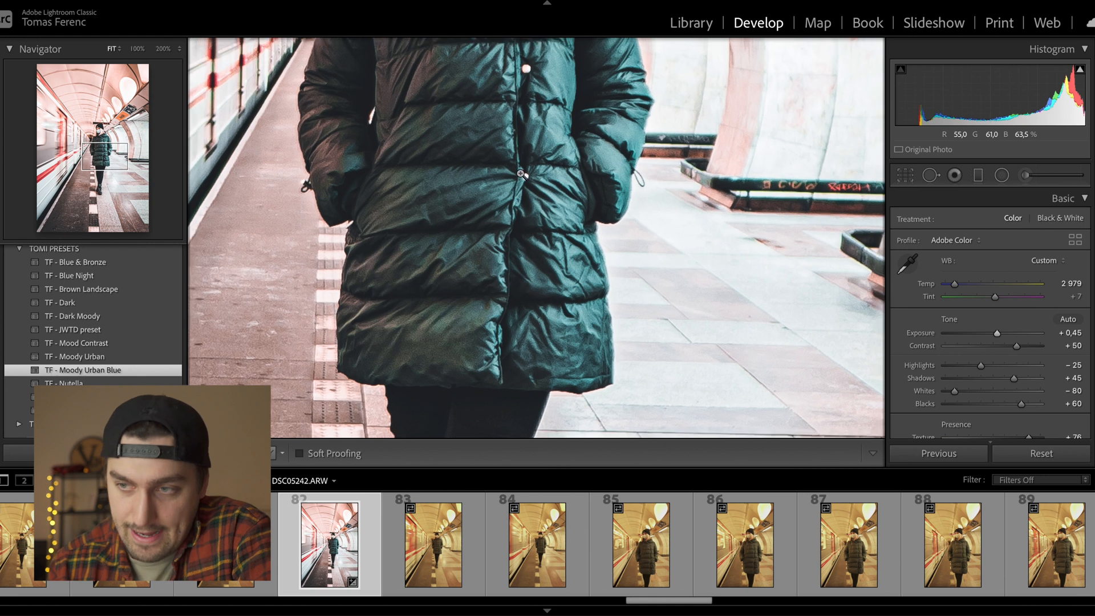
- Pull Highlights down to -83 and settle Shadows at +49 after trying +100
click(521, 175)
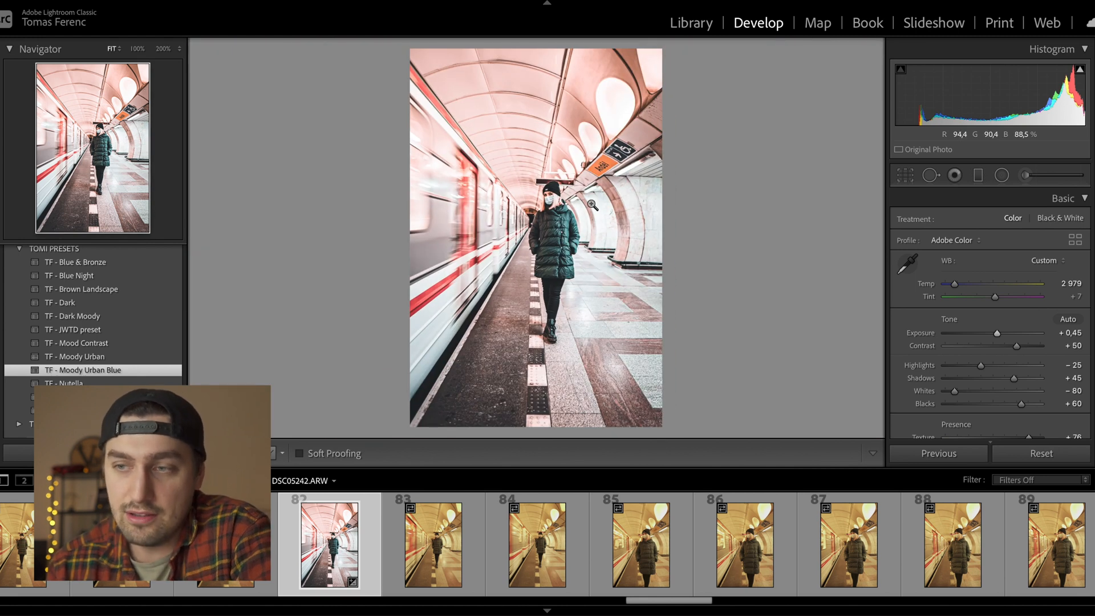
drag(981, 365, 954, 369)
scroll(954, 368, down, 3)
drag(1011, 296, 1015, 305)
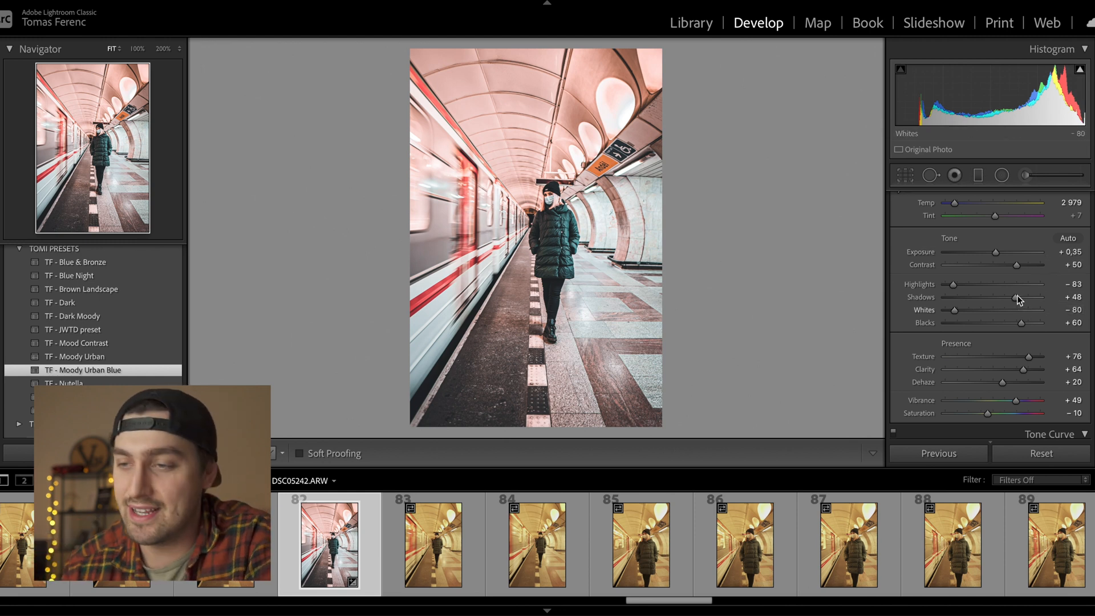
drag(1017, 296, 1013, 298)
click(561, 293)
drag(460, 171, 494, 198)
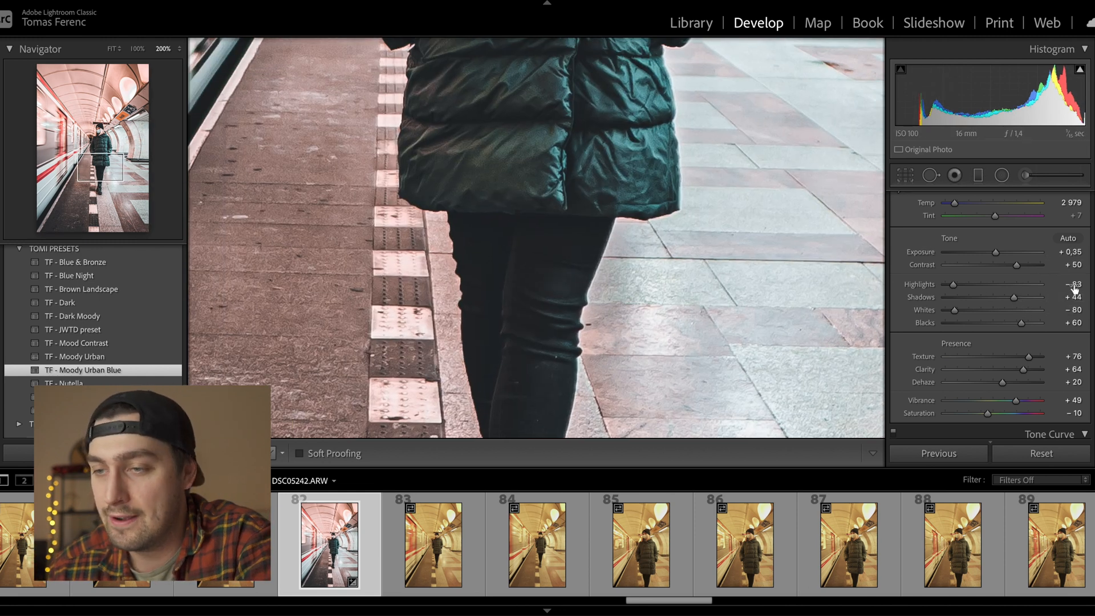
drag(1014, 298, 1042, 297)
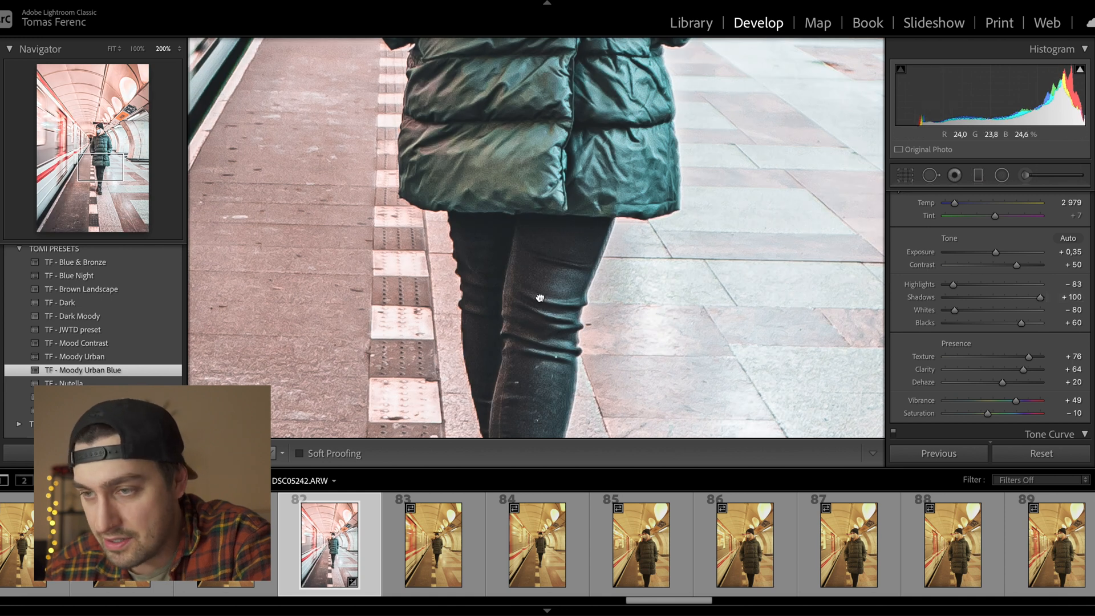
drag(540, 298, 547, 234)
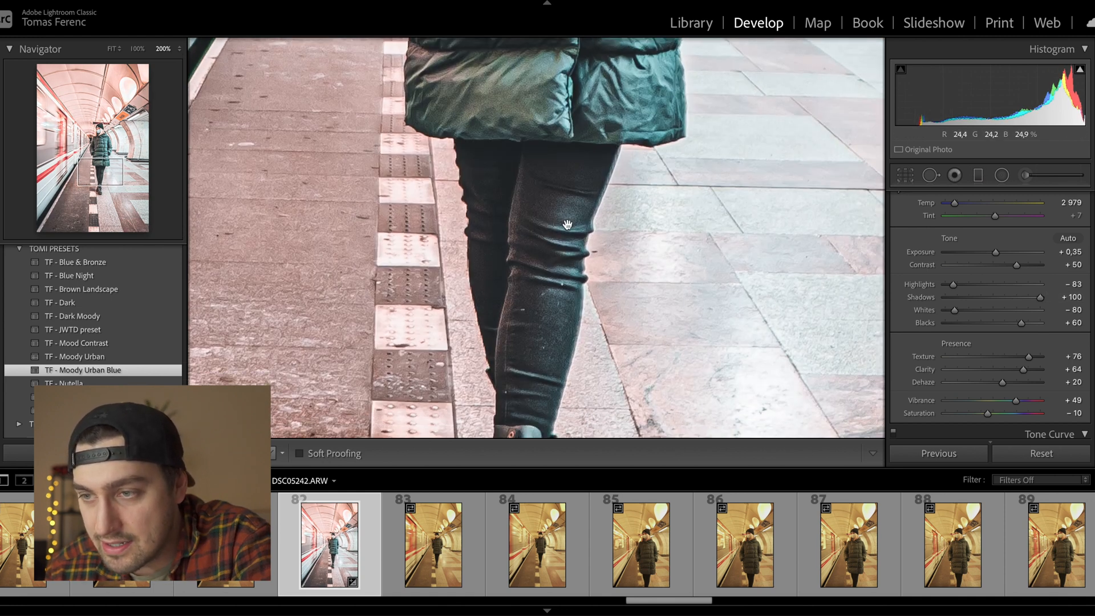
drag(569, 170, 585, 167)
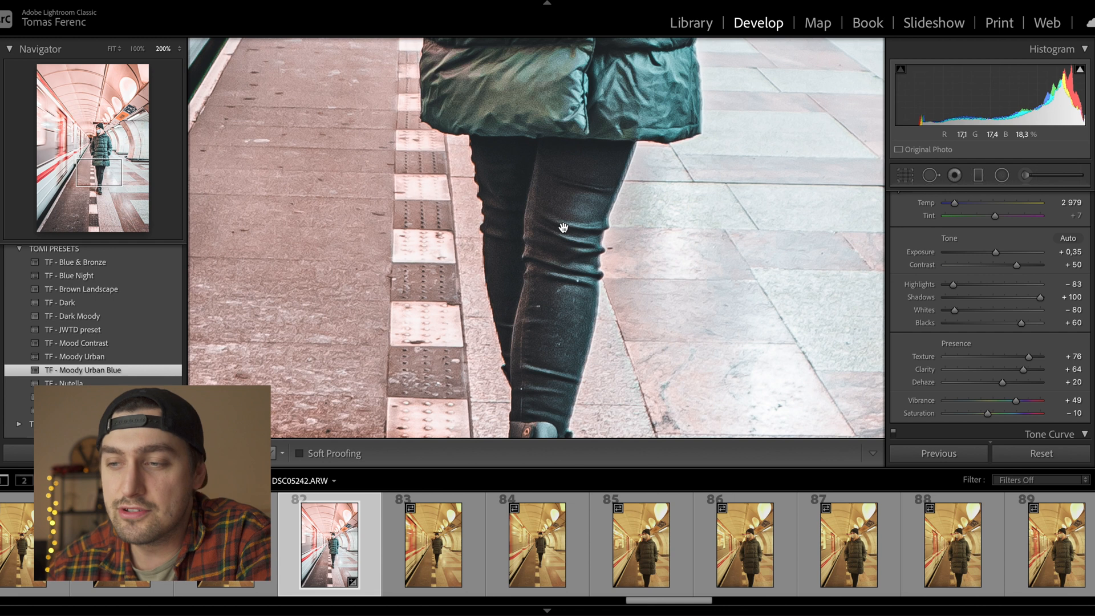
click(560, 211)
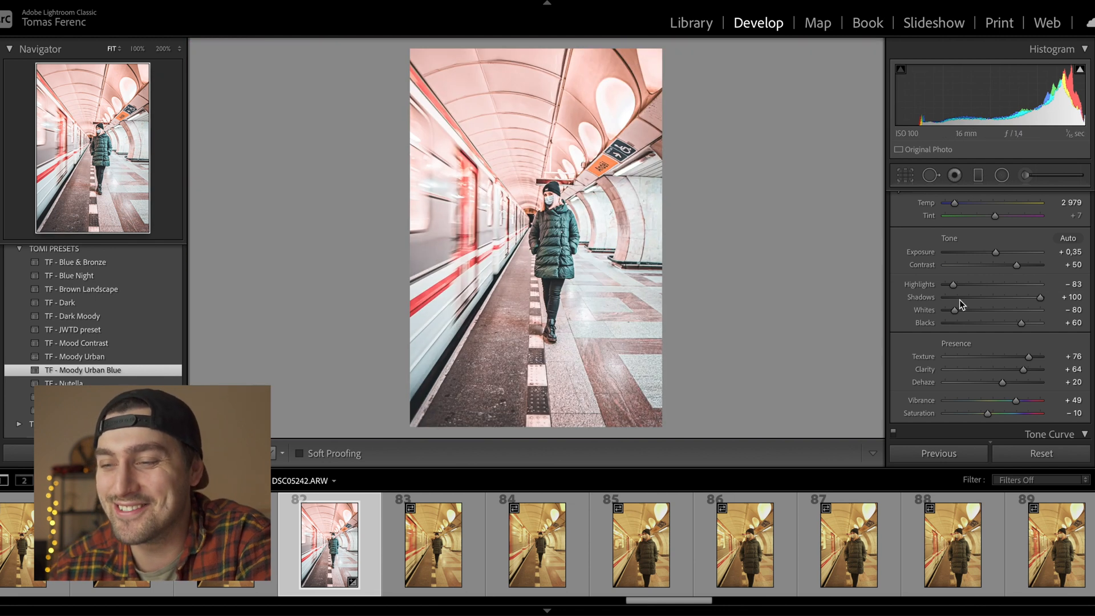
drag(1041, 297, 1014, 296)
scroll(947, 345, down, 2)
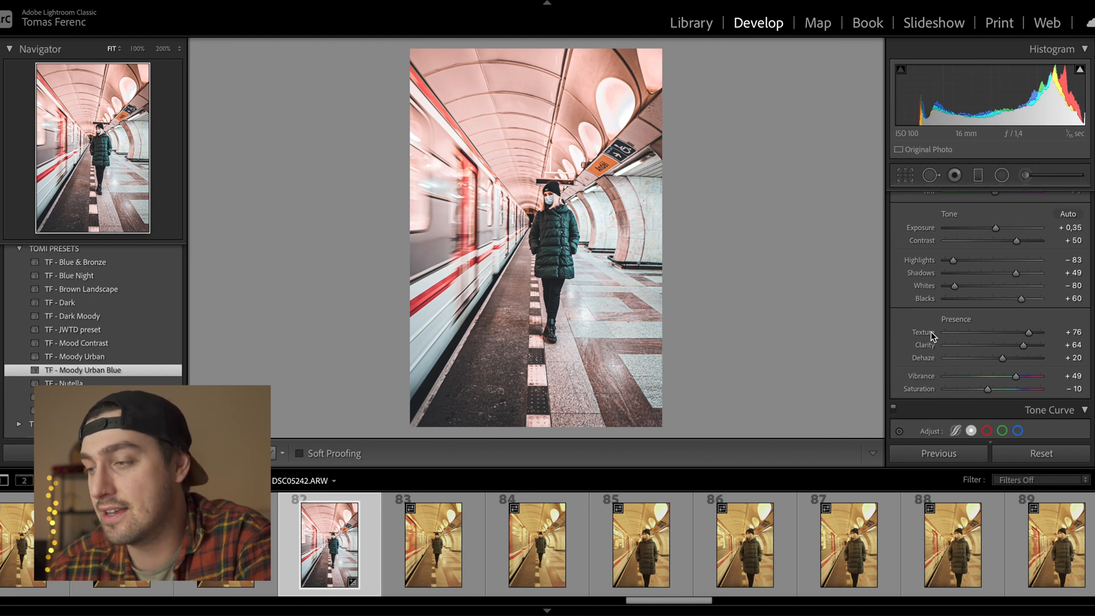
- Reset Texture and Clarity, then set Texture to +37 and Clarity to +13
double_click(931, 331)
double_click(927, 345)
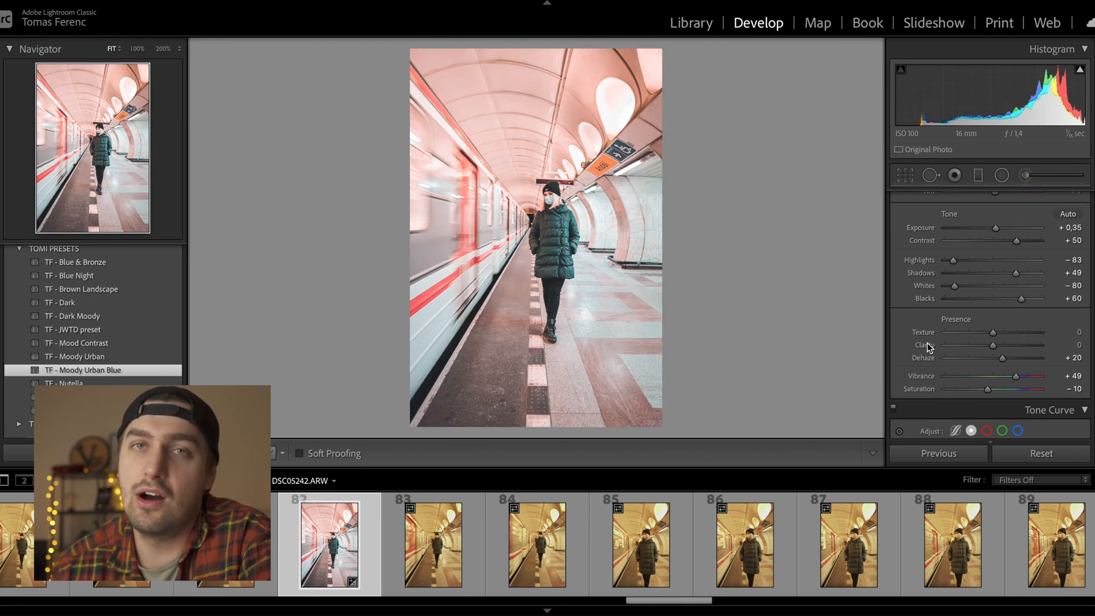
drag(994, 333, 1008, 333)
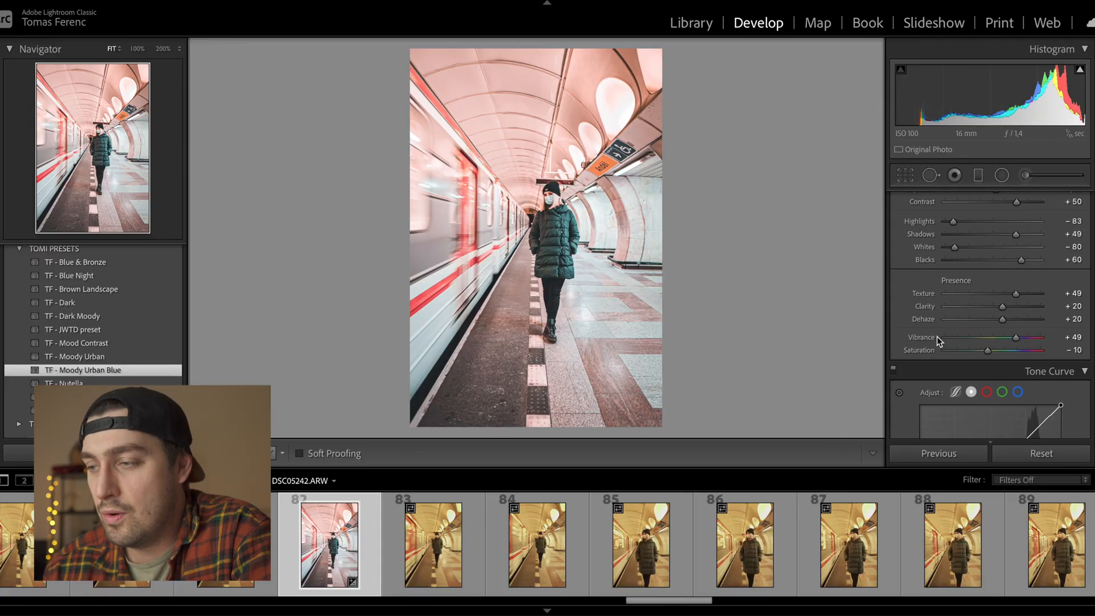
drag(1022, 295, 1004, 294)
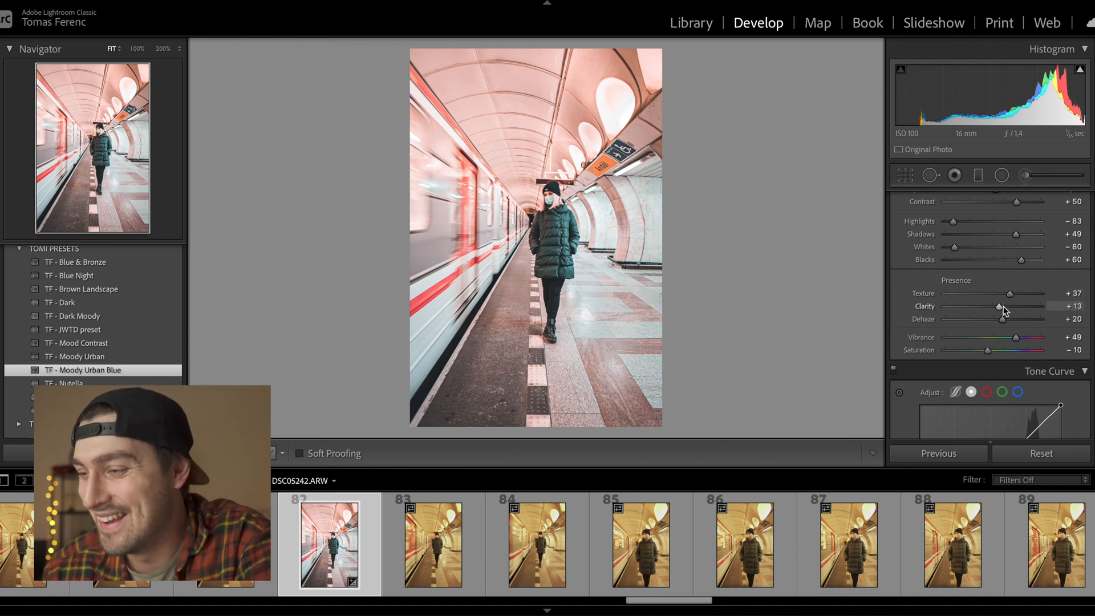
click(502, 232)
click(502, 233)
key(backslash)
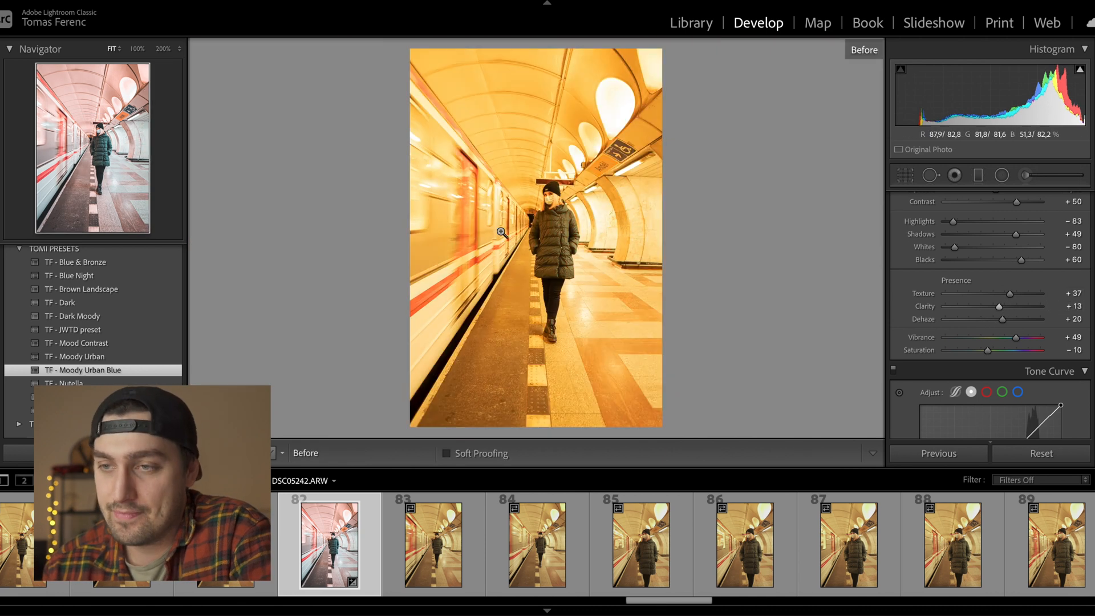
- In HSL, shift the red hue, boost red saturation to +19 and strip orange saturation
key(backslash)
scroll(962, 306, down, 6)
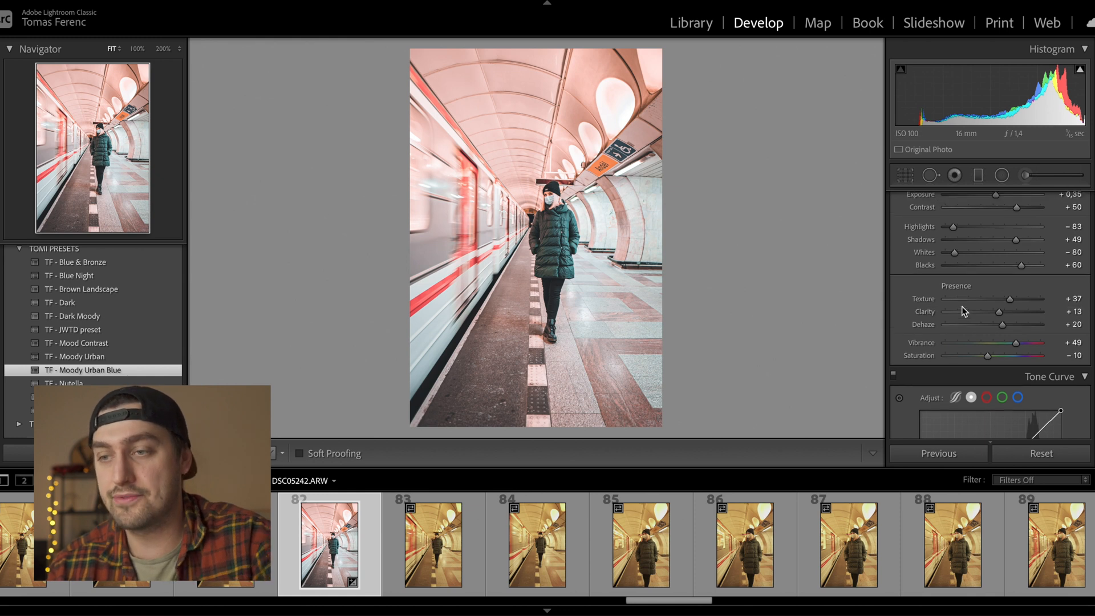
scroll(962, 307, down, 1)
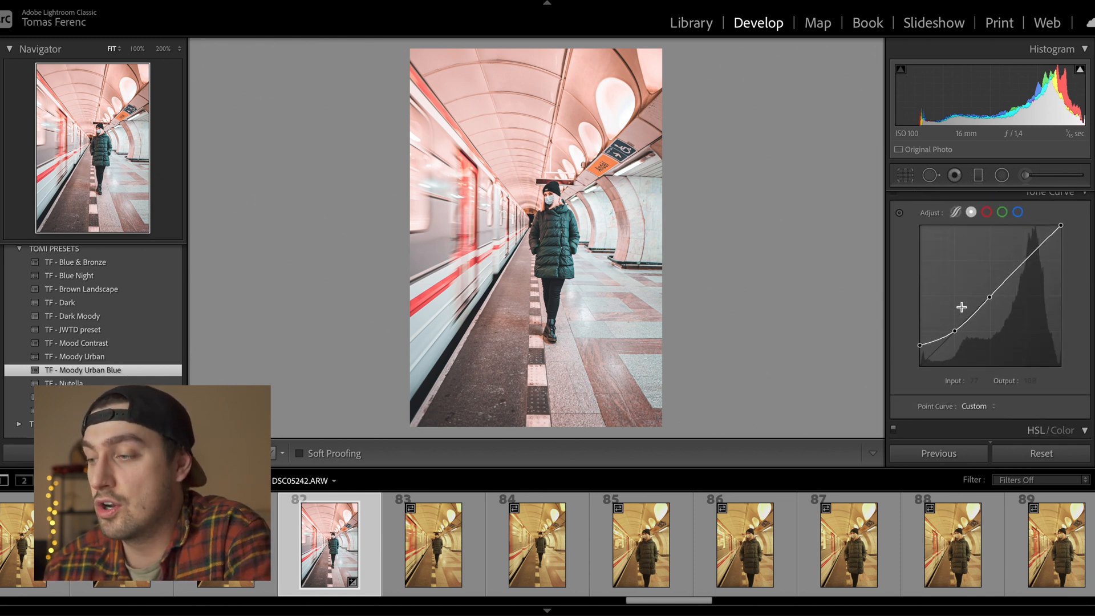
scroll(995, 226, down, 8)
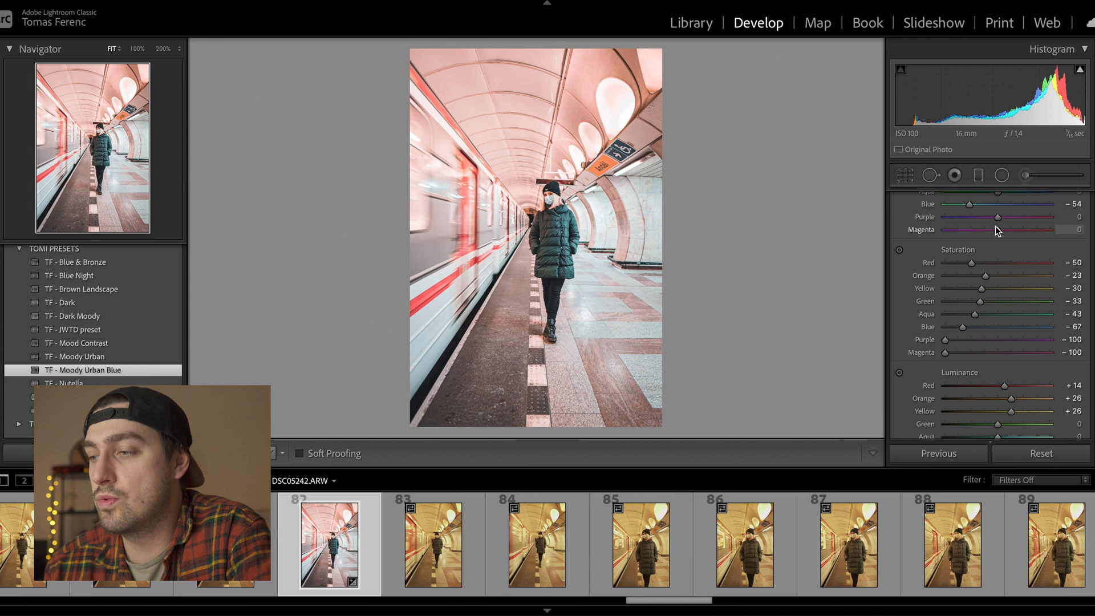
scroll(996, 230, up, 2)
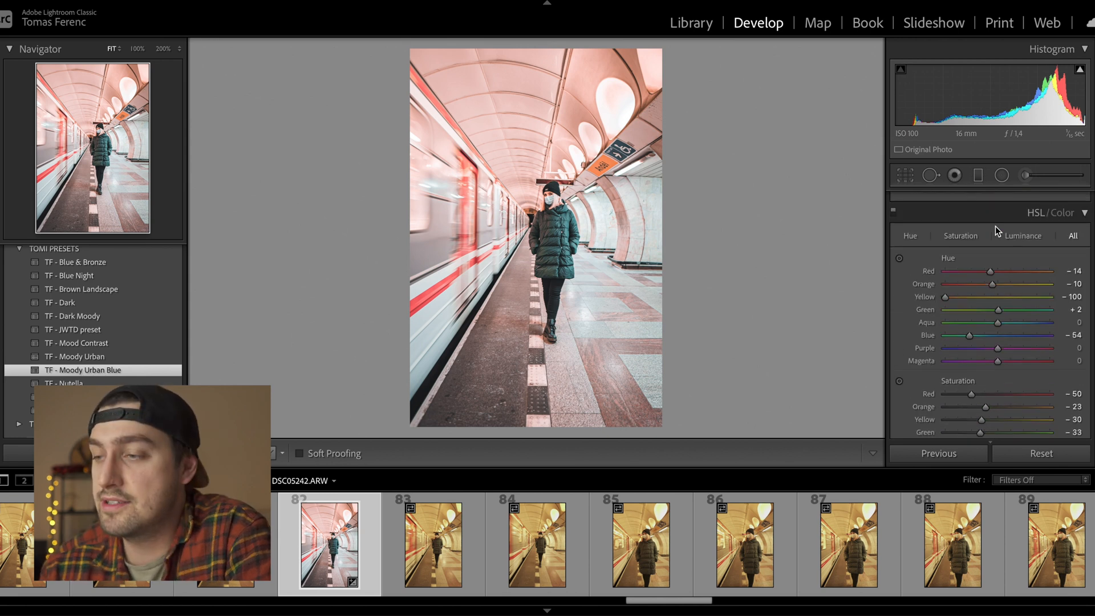
scroll(996, 227, down, 1)
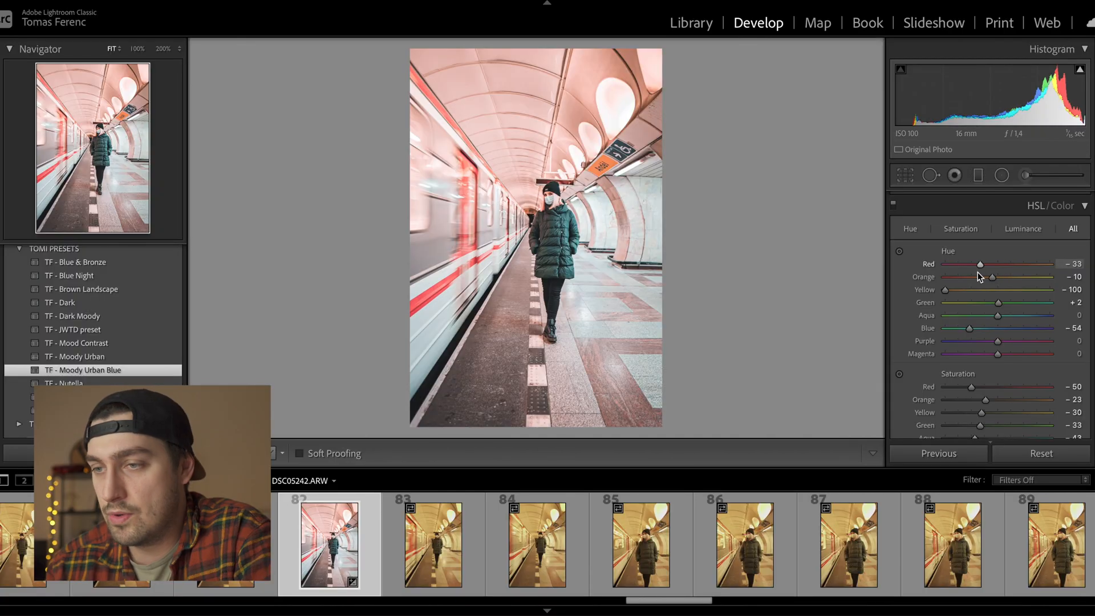
mouse_move(977, 273)
mouse_down()
mouse_move(1008, 270)
mouse_move(967, 262)
mouse_move(1045, 268)
mouse_move(987, 266)
mouse_up()
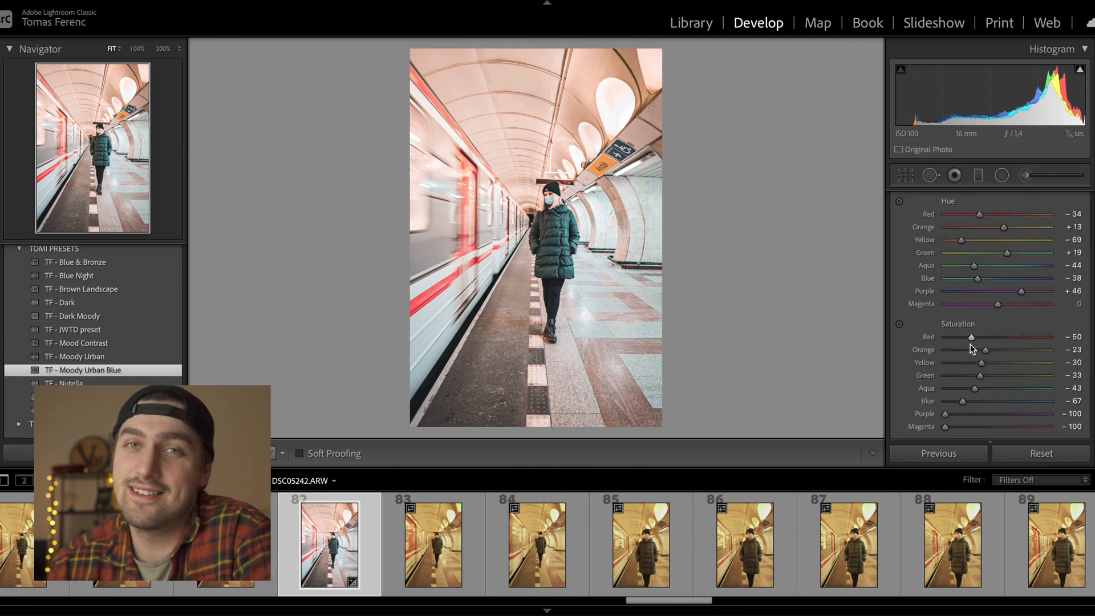
drag(970, 344, 1042, 363)
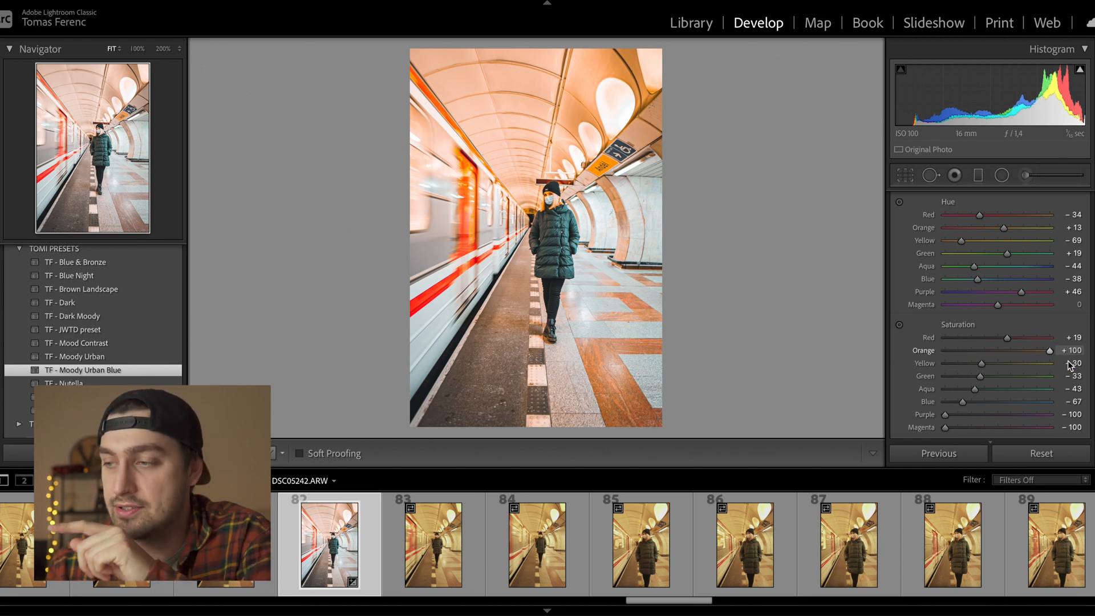
drag(1050, 351, 988, 351)
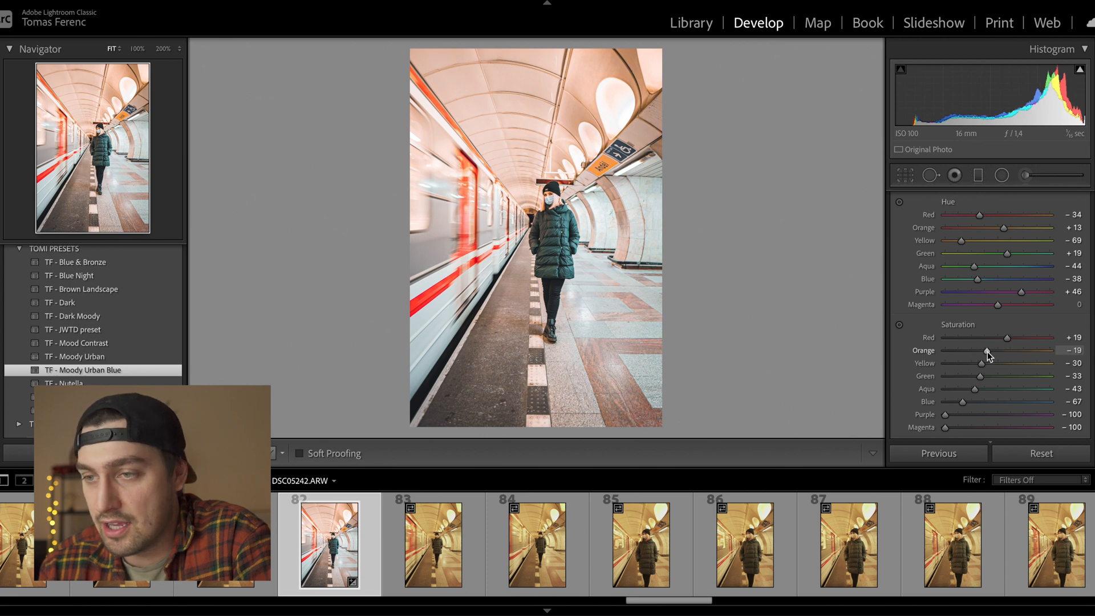
- Adjust yellow saturation, darken red luminance to -83 and brighten green luminance to +24
click(554, 201)
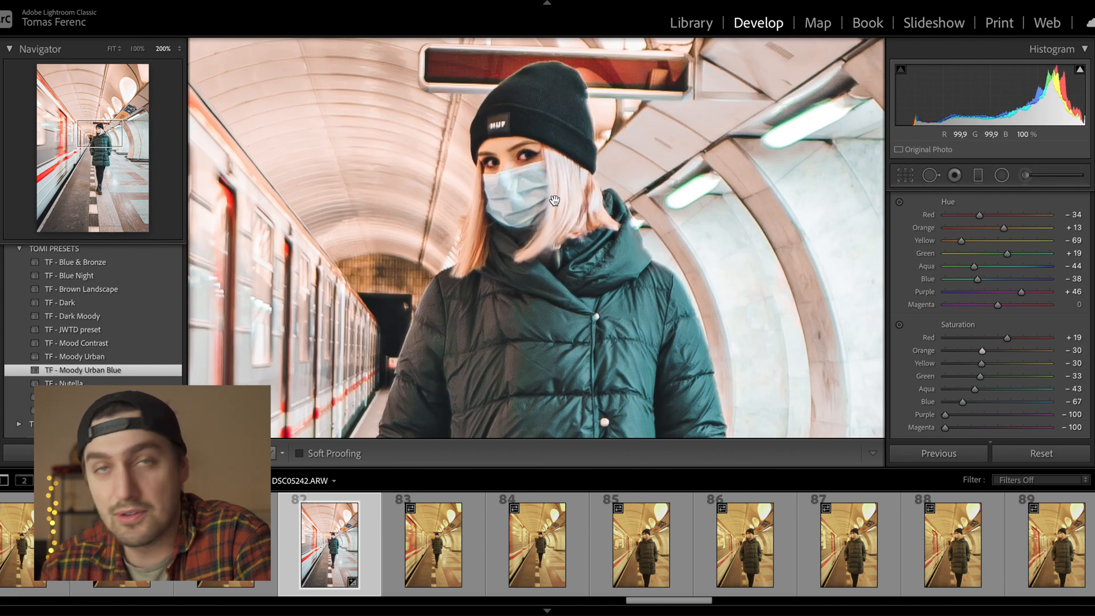
click(555, 201)
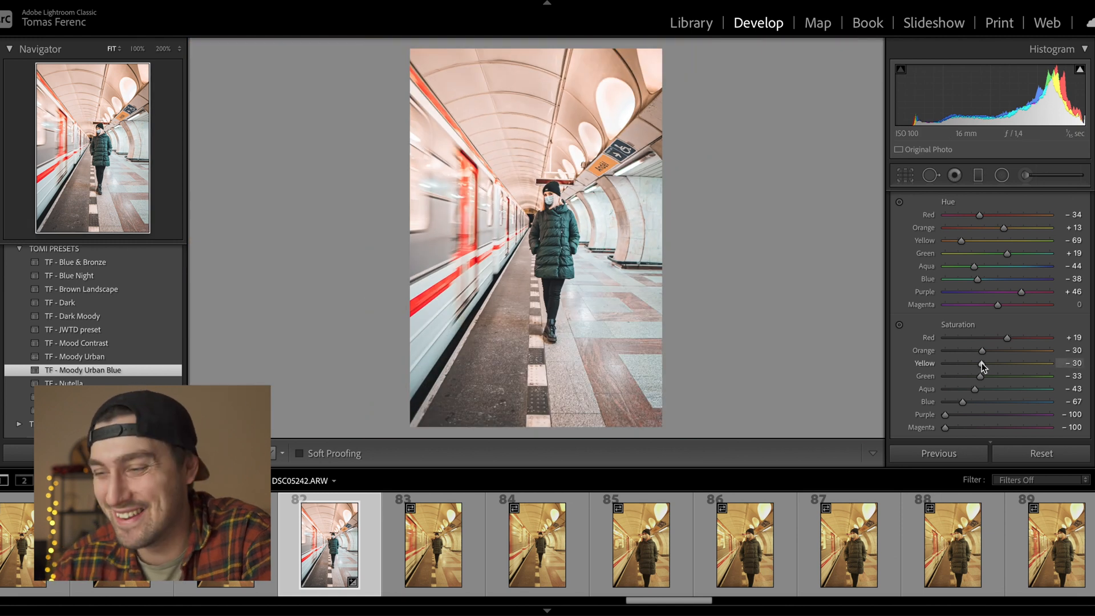
drag(982, 364, 995, 364)
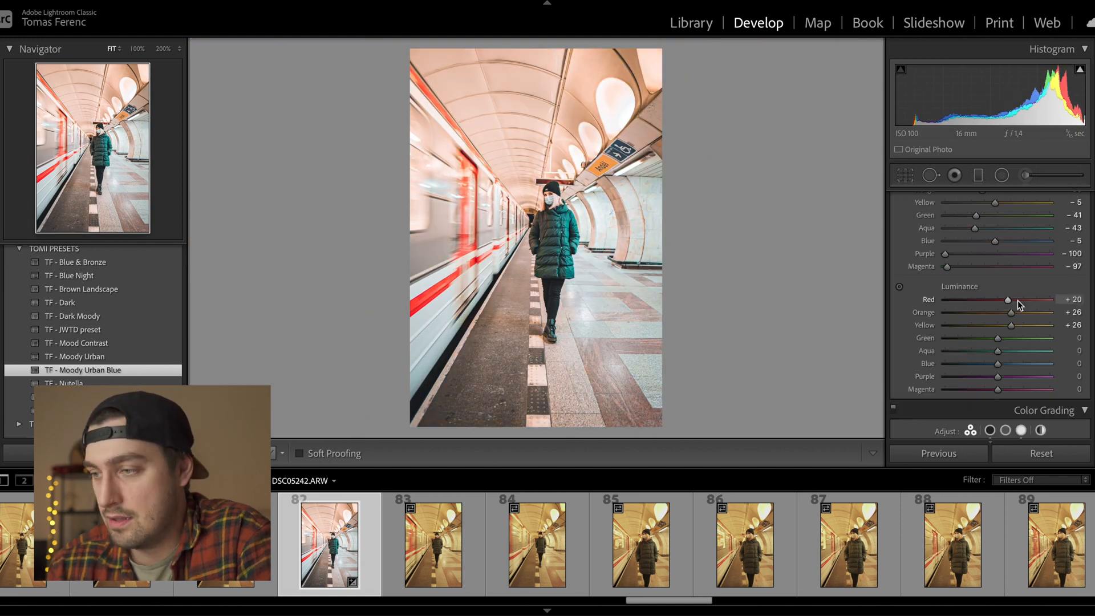
drag(1016, 300, 954, 317)
mouse_move(998, 338)
mouse_down()
mouse_move(1053, 336)
mouse_move(967, 346)
mouse_move(1017, 341)
mouse_up()
scroll(1004, 325, down, 1)
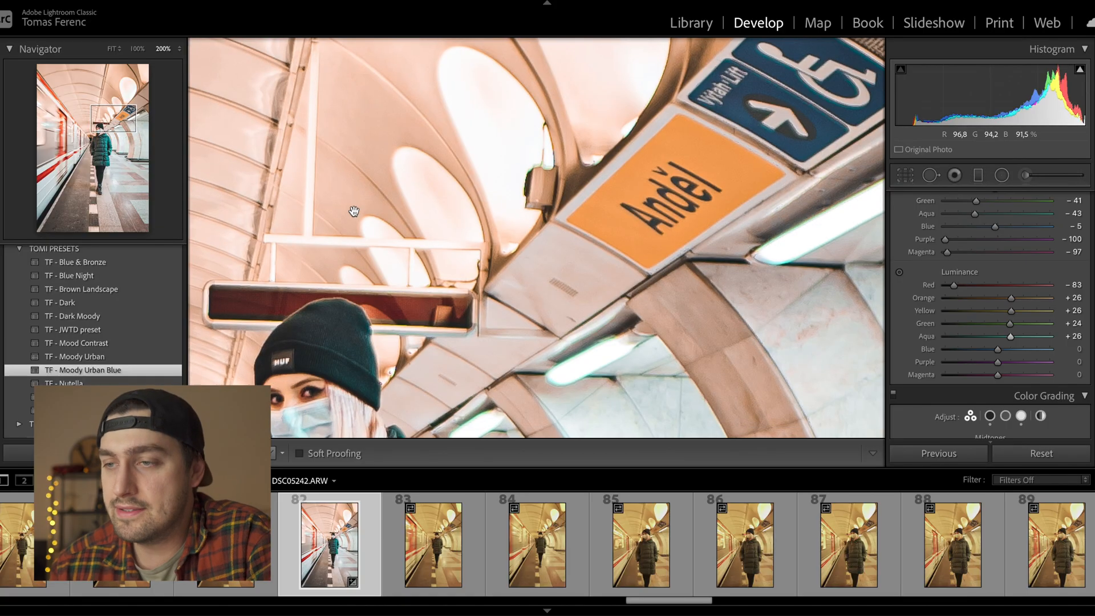
- Pull the HSL Yellow saturation down to -78
drag(354, 211, 653, 238)
click(630, 268)
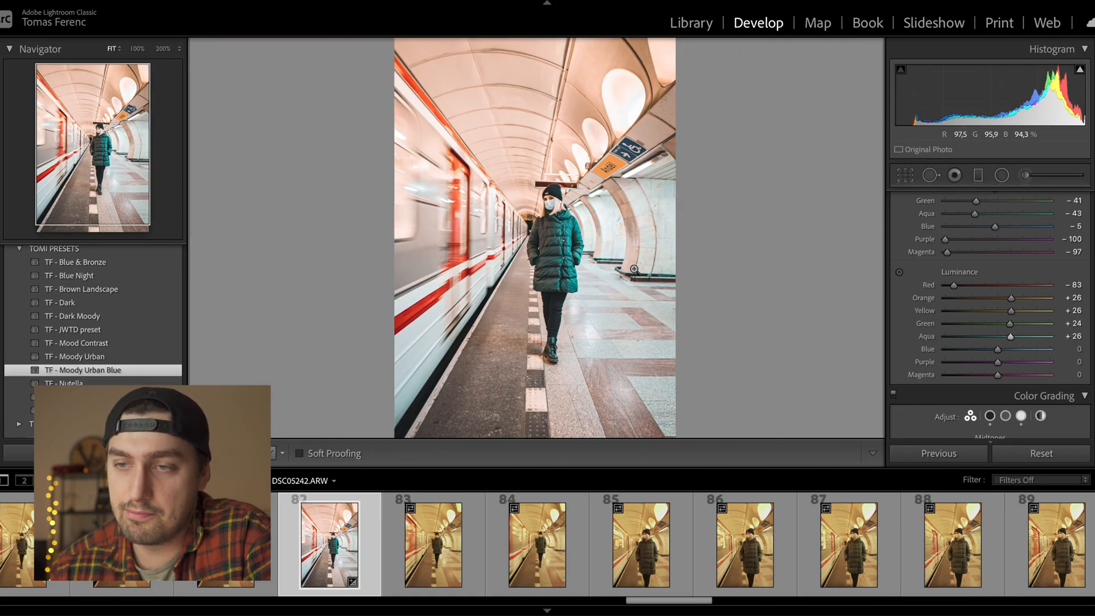
scroll(1015, 385, up, 3)
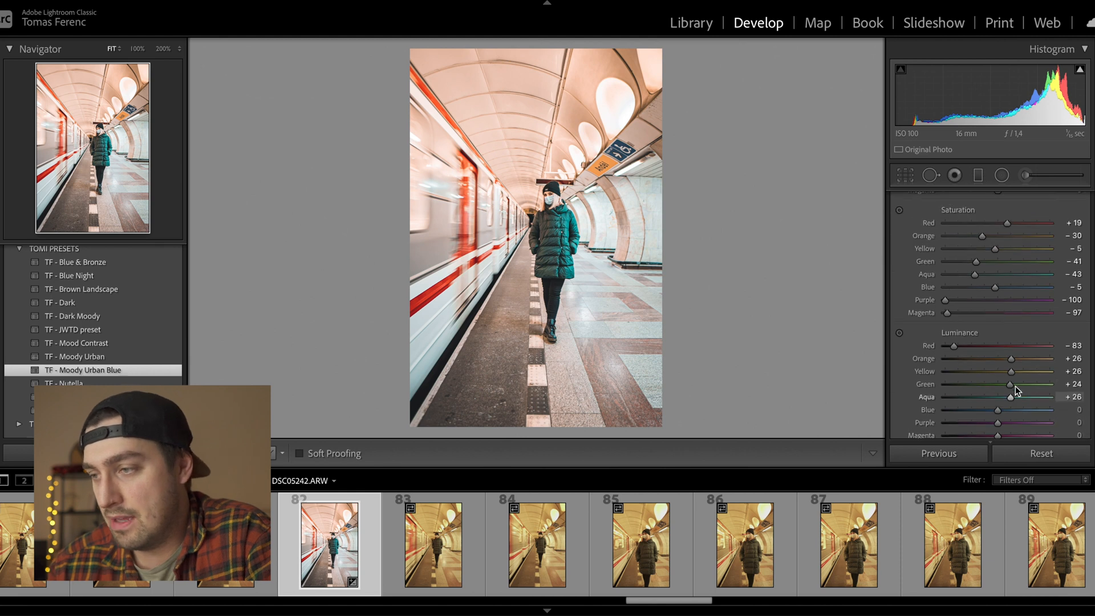
drag(995, 255, 960, 255)
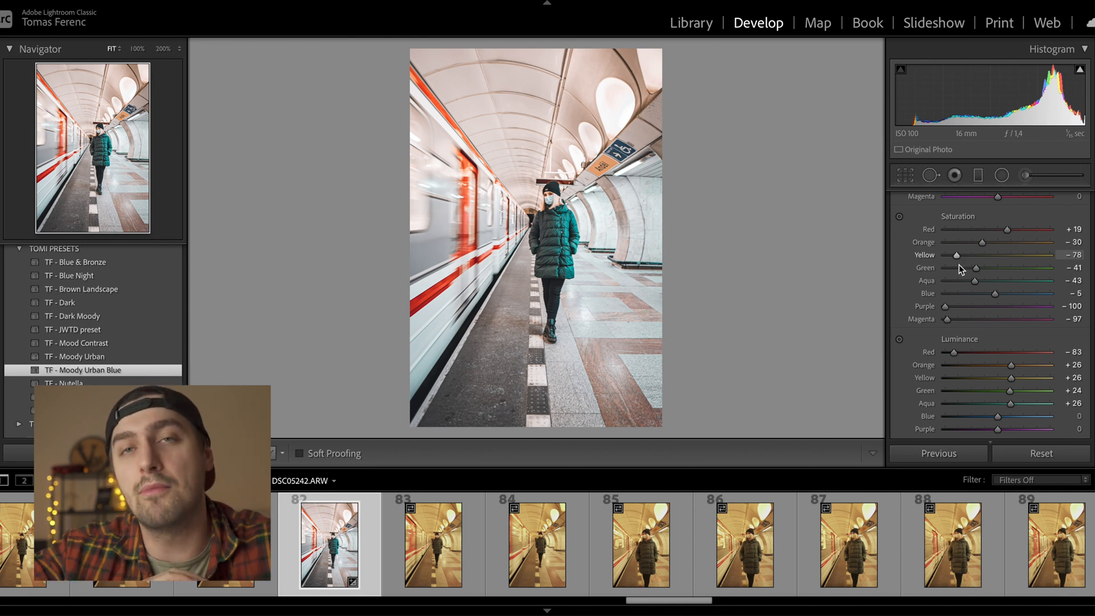
scroll(970, 333, up, 10)
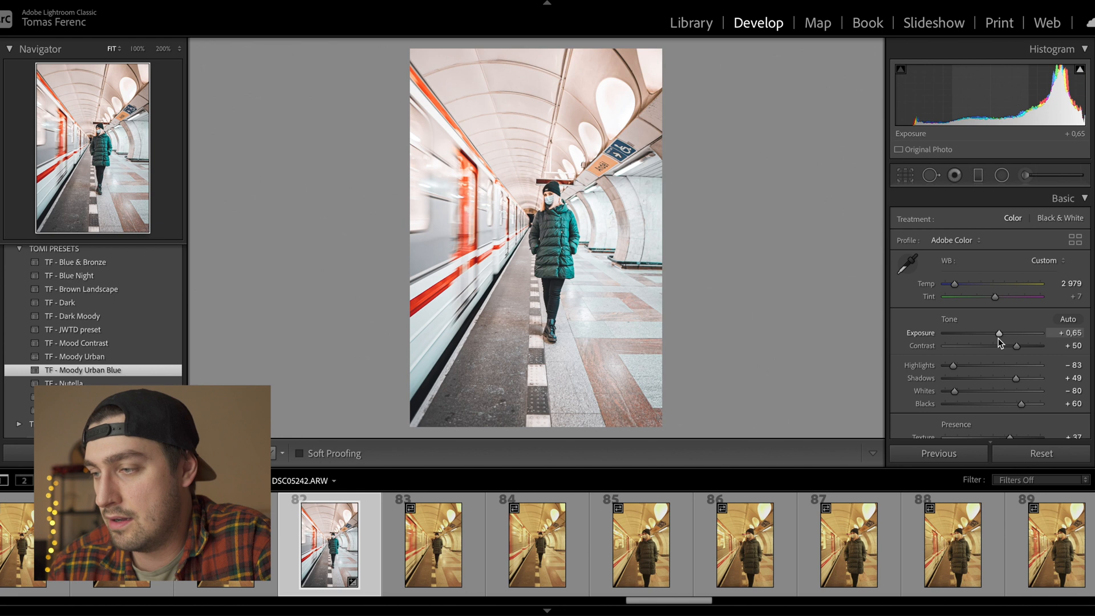
scroll(970, 338, down, 5)
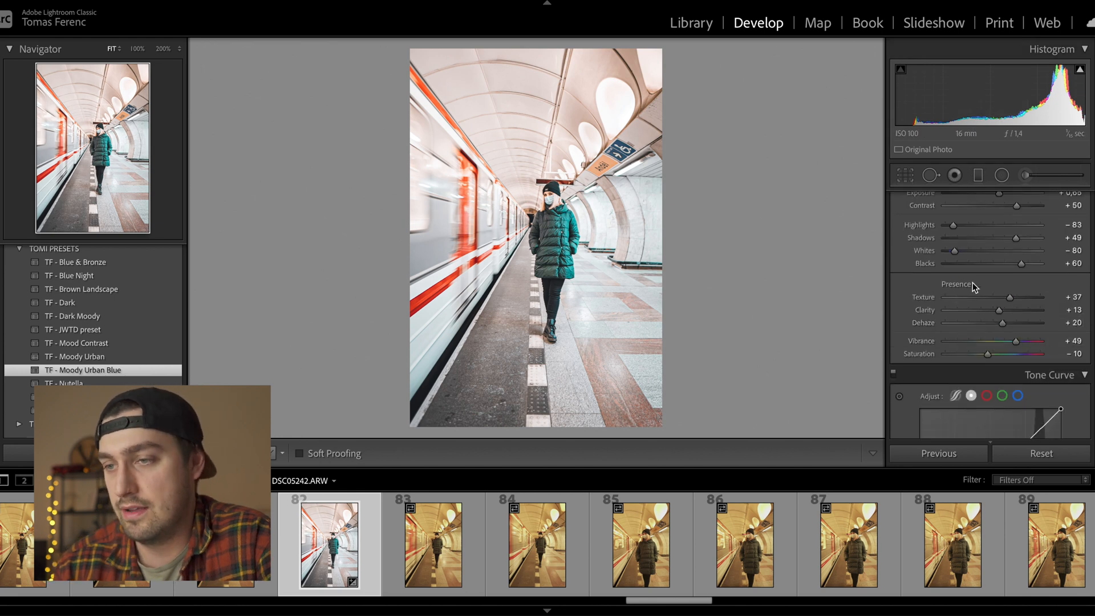
scroll(973, 282, down, 10)
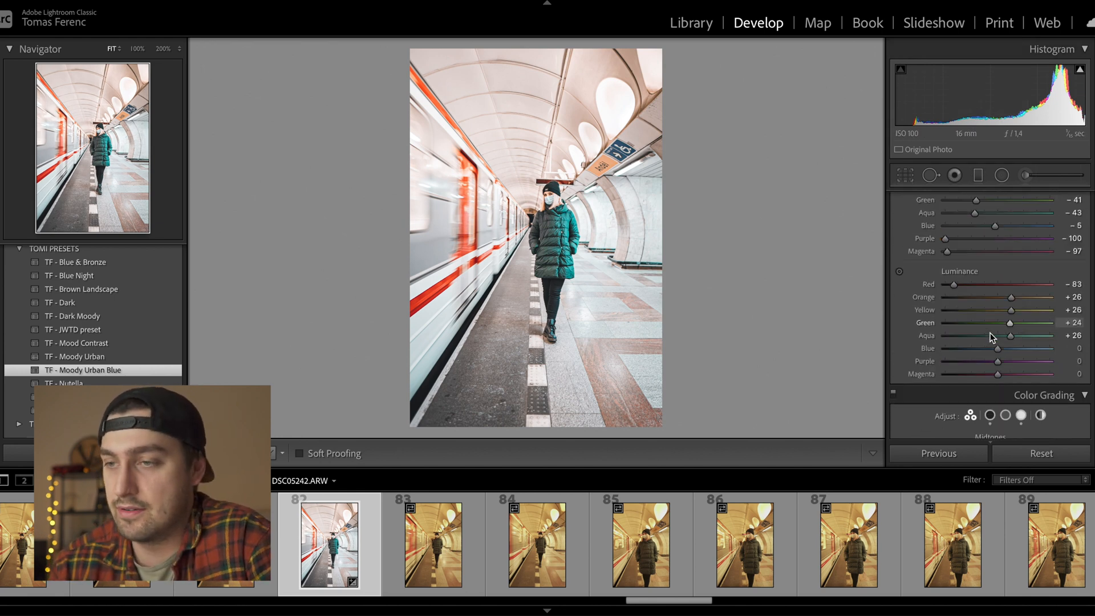
scroll(992, 337, down, 5)
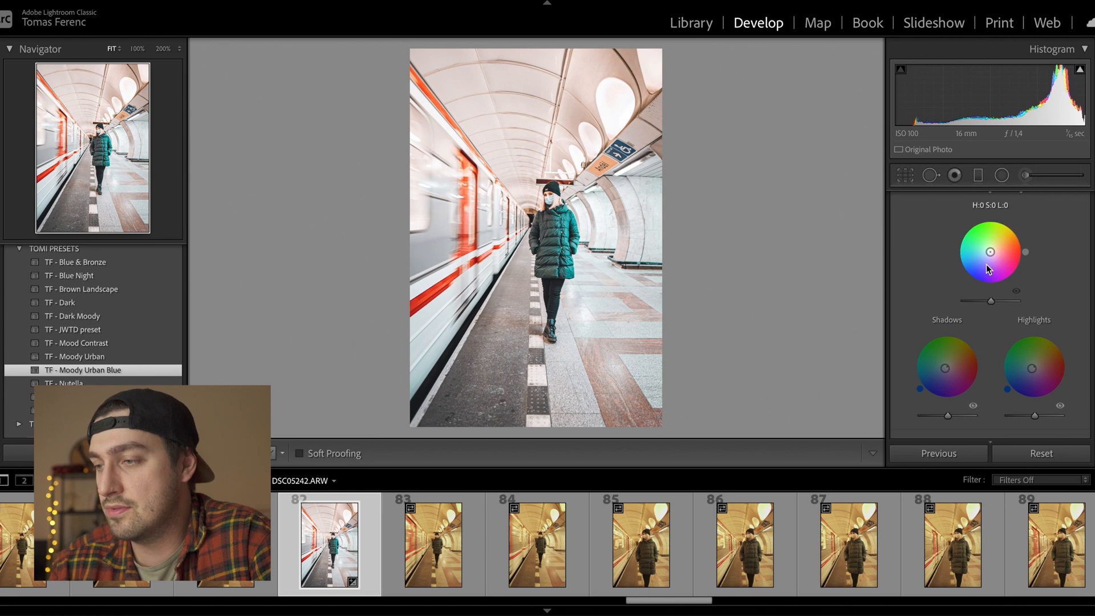
- Try orange and pink-purple Color Grading highlight tints, then reset them to neutral
scroll(994, 293, up, 2)
scroll(993, 293, down, 4)
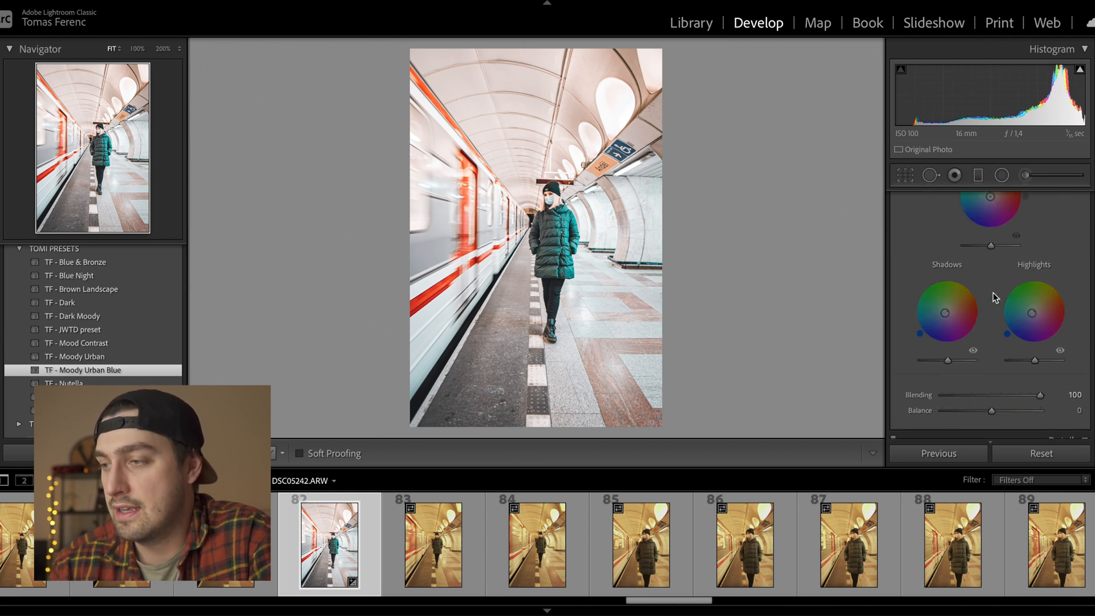
scroll(994, 293, up, 1)
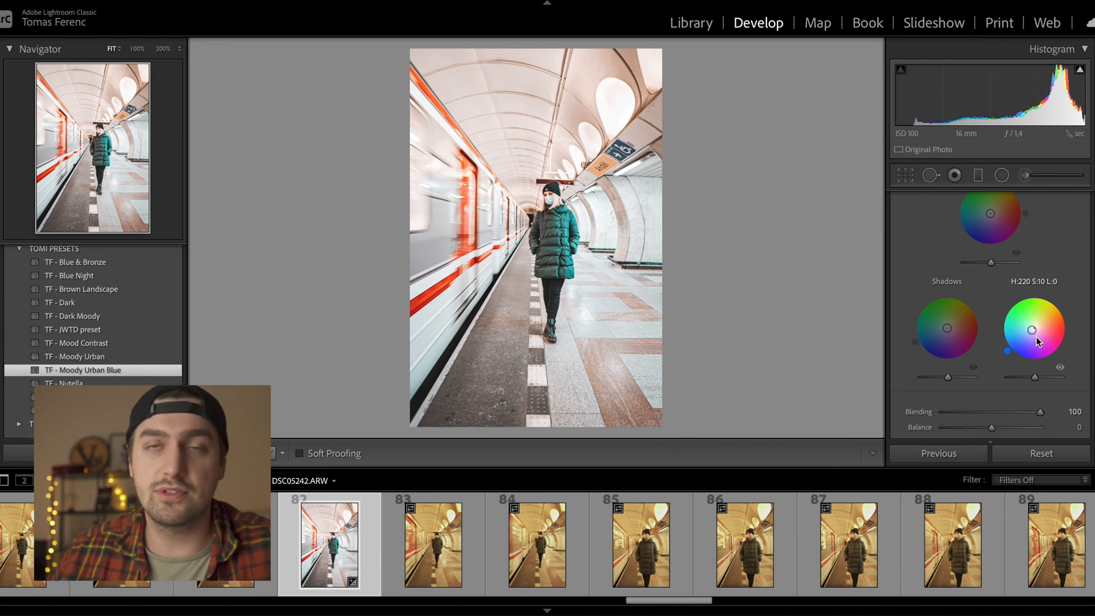
mouse_move(1031, 330)
mouse_down()
mouse_move(1057, 317)
mouse_move(1041, 326)
mouse_up()
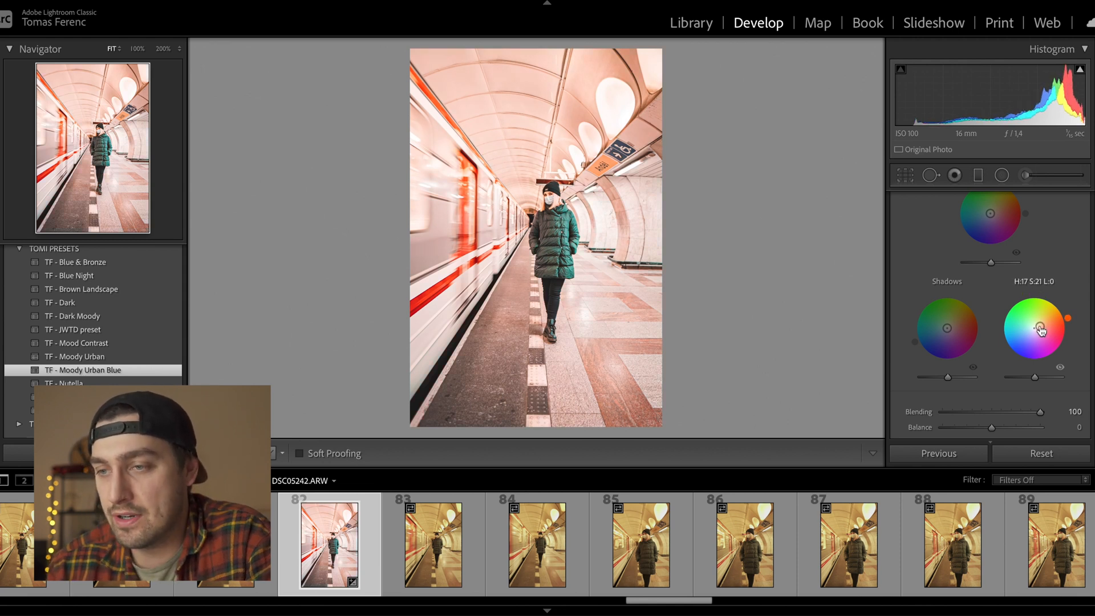
drag(1040, 327, 1033, 341)
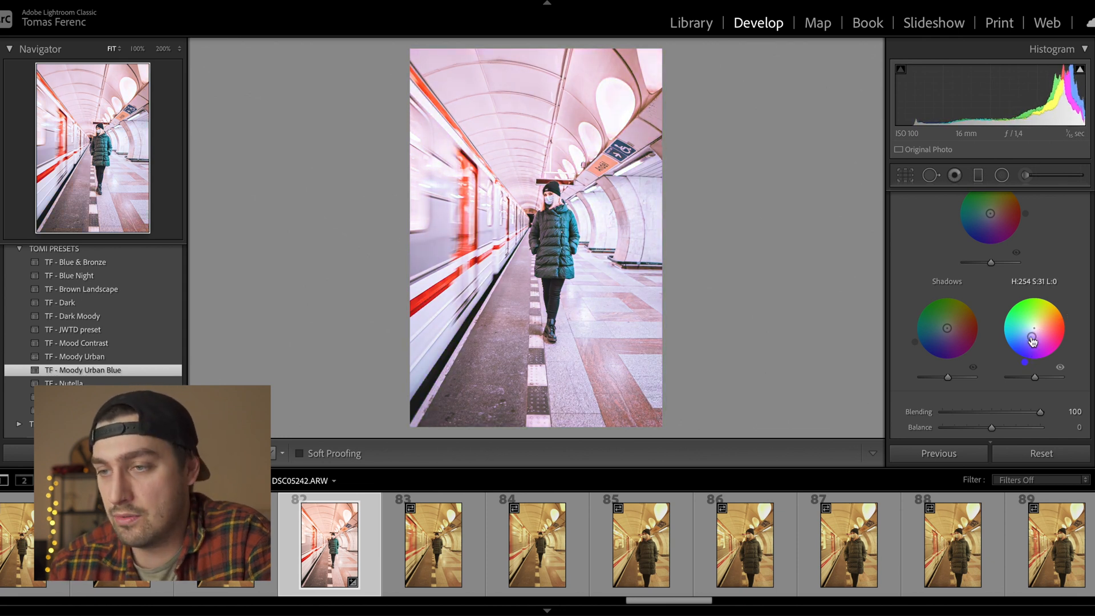
double_click(1033, 341)
- Set the Detail panel's Sharpening Amount to 16
scroll(957, 297, down, 5)
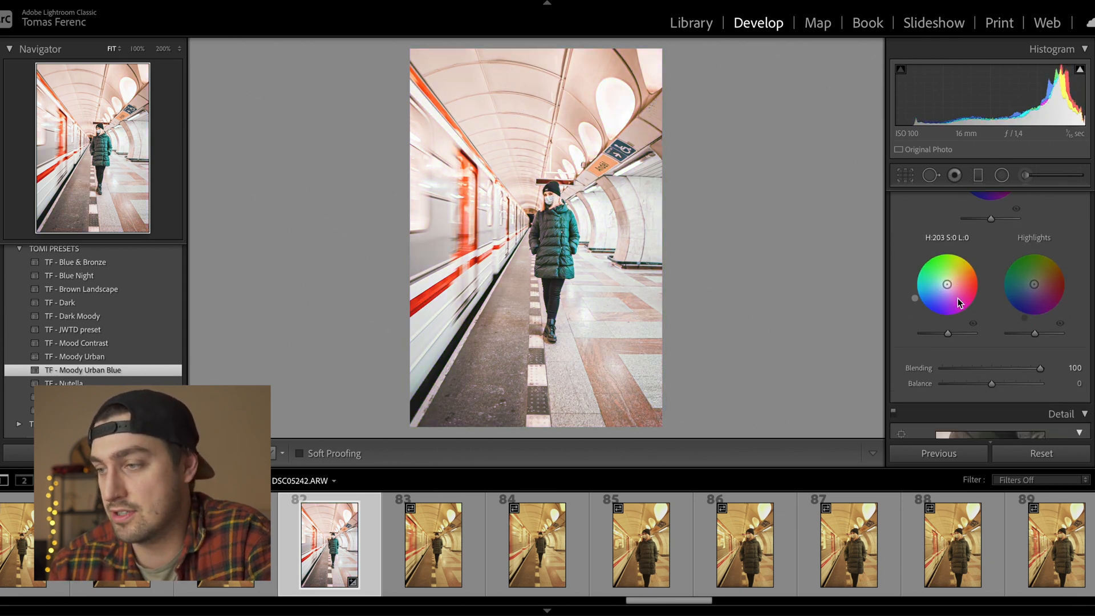
drag(954, 315, 956, 345)
scroll(956, 314, down, 2)
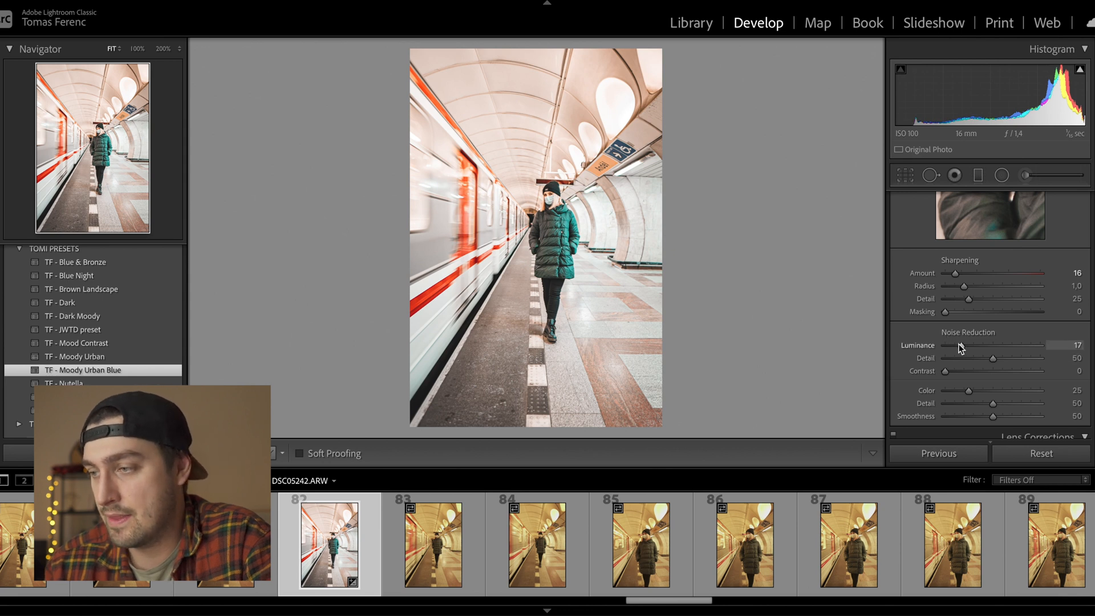
- Check the woman's face at 200% and apply Upright Auto perspective correction
click(545, 241)
drag(570, 197, 650, 382)
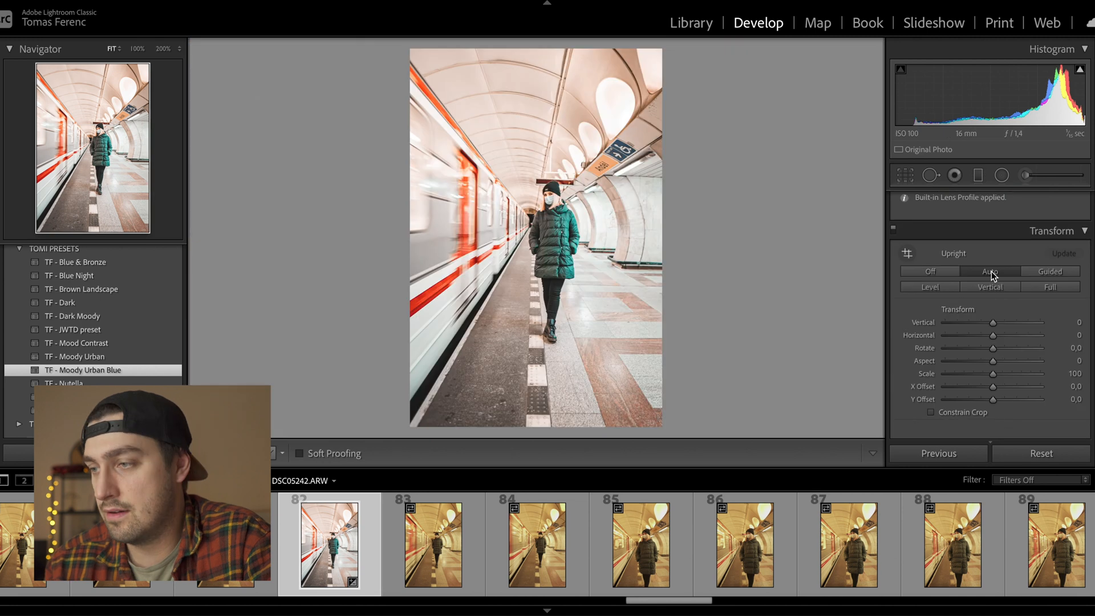
click(992, 271)
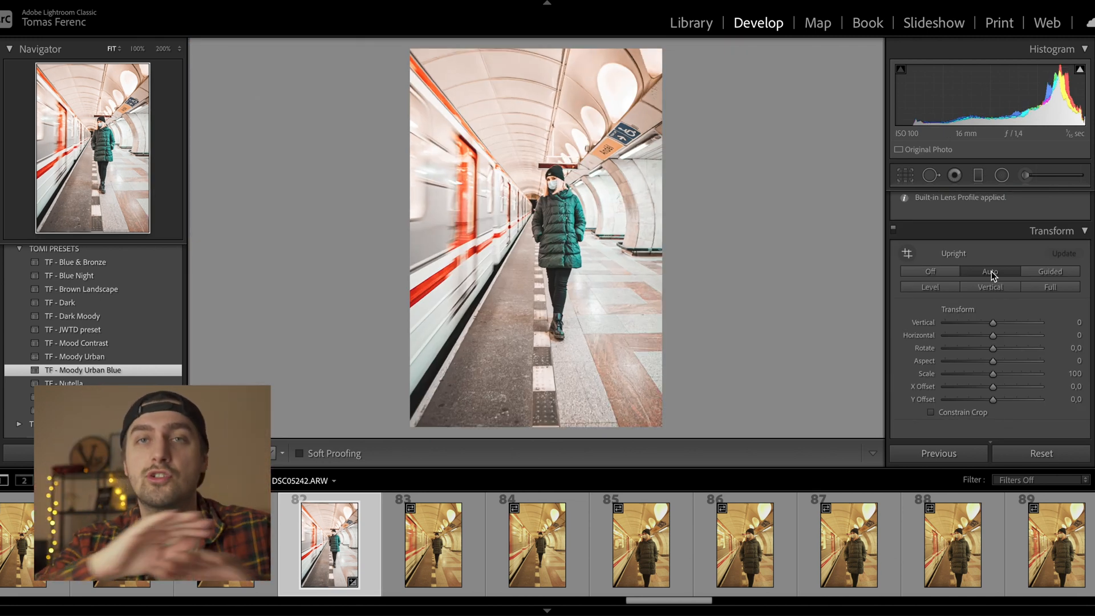
- Add a -23 post-crop vignette and compare it against the original
drag(994, 273, 983, 273)
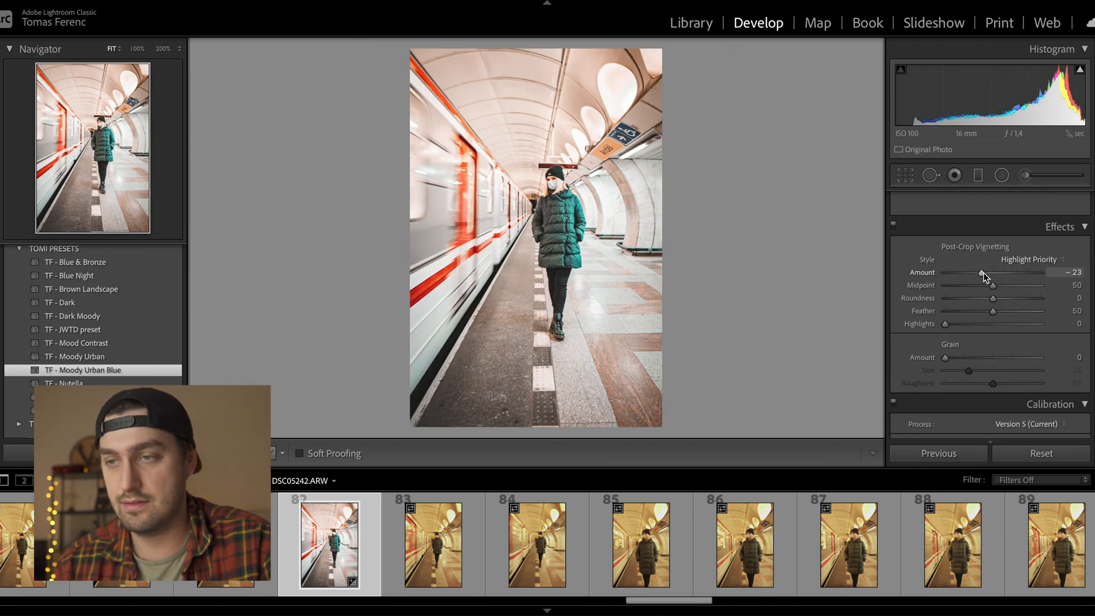
key(backslash)
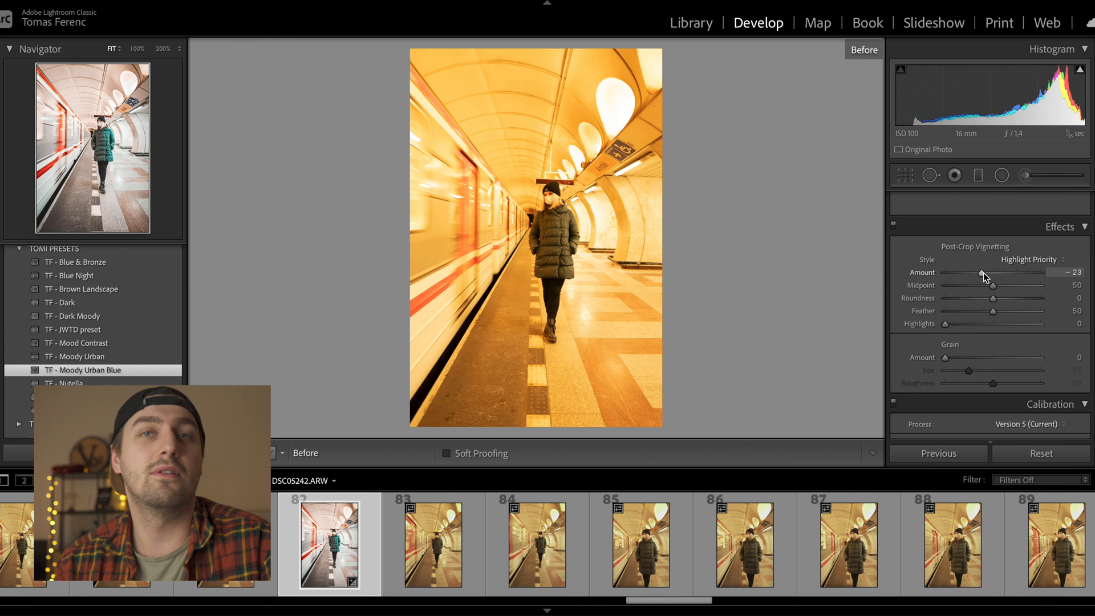
key(backslash)
- Draw a radial filter and reshape it into a tall ellipse centred on the woman
scroll(984, 272, up, 15)
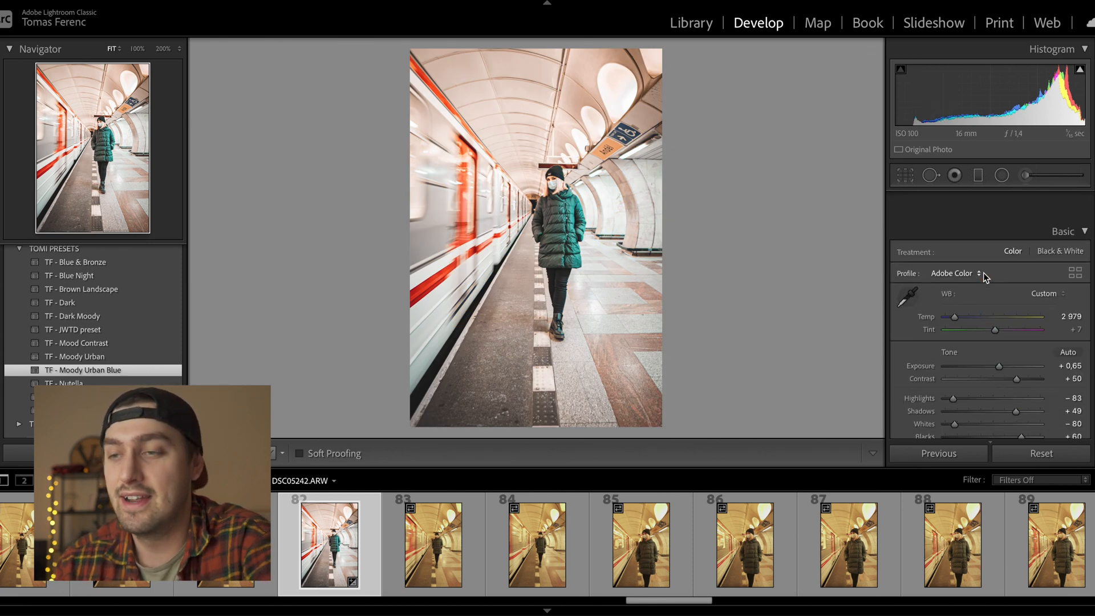
click(1002, 175)
drag(533, 195, 628, 297)
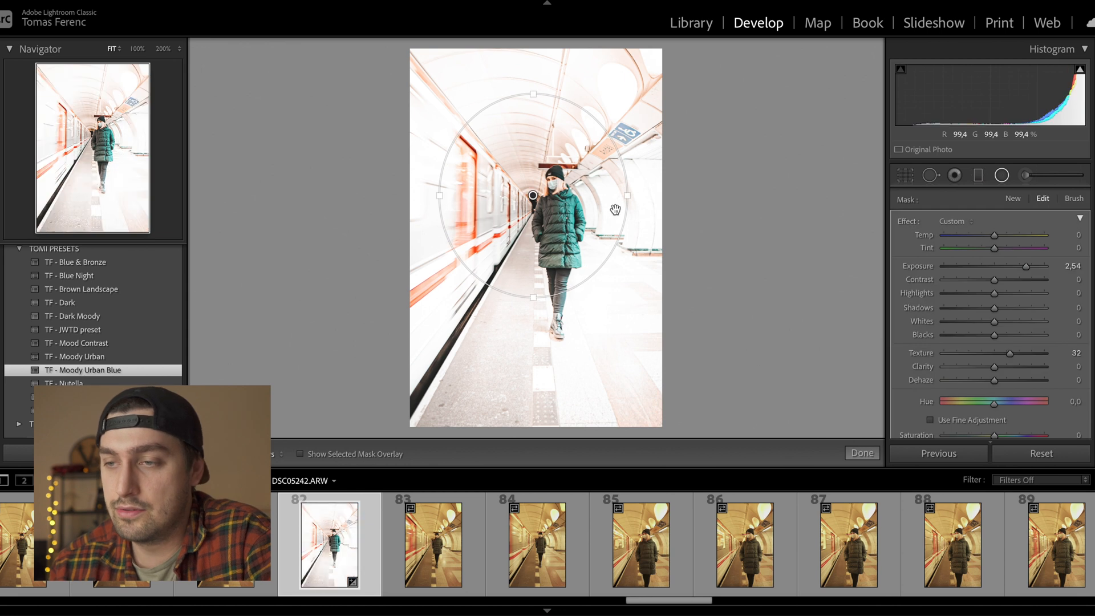
drag(627, 195, 587, 195)
drag(533, 297, 535, 314)
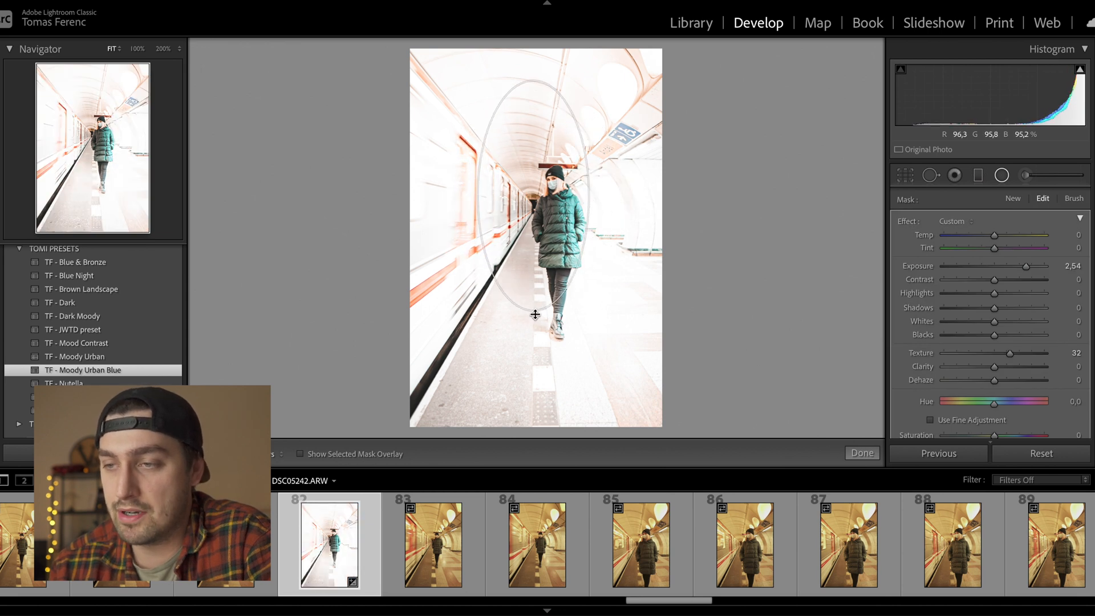
drag(533, 197, 557, 240)
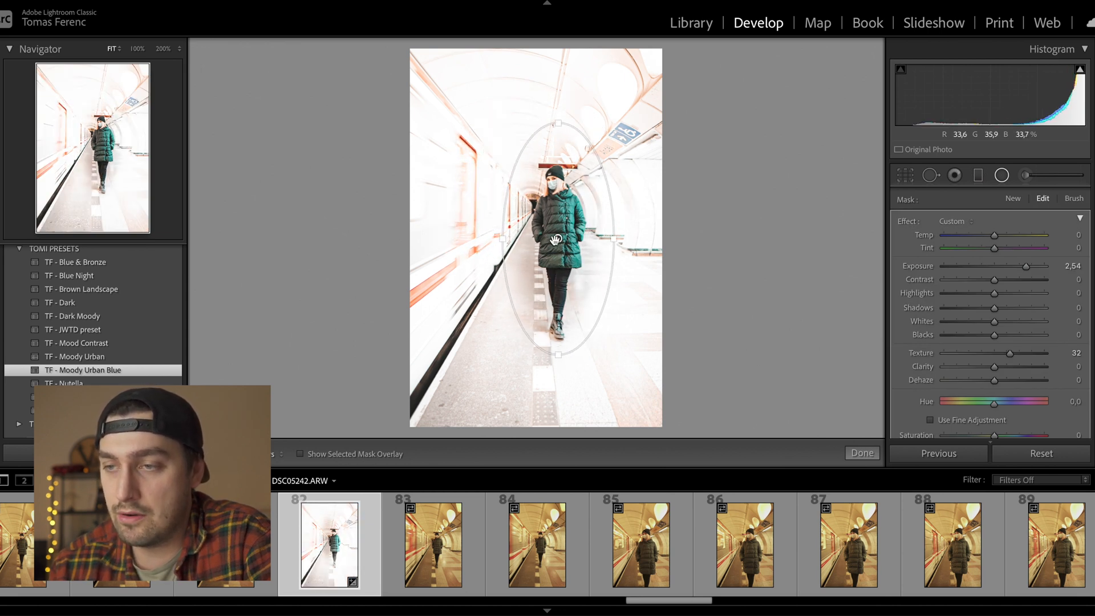
mouse_move(556, 239)
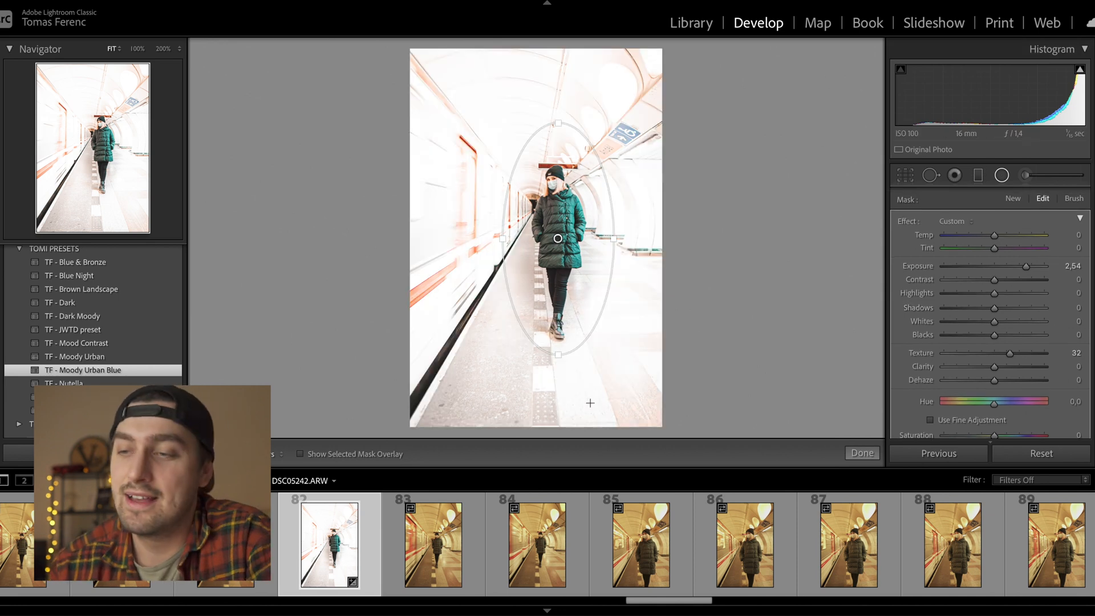
- Invert the radial filter and set its Exposure to -0.40 to darken the surroundings
double_click(1025, 267)
scroll(970, 314, down, 3)
scroll(970, 313, up, 3)
drag(994, 253, 1004, 256)
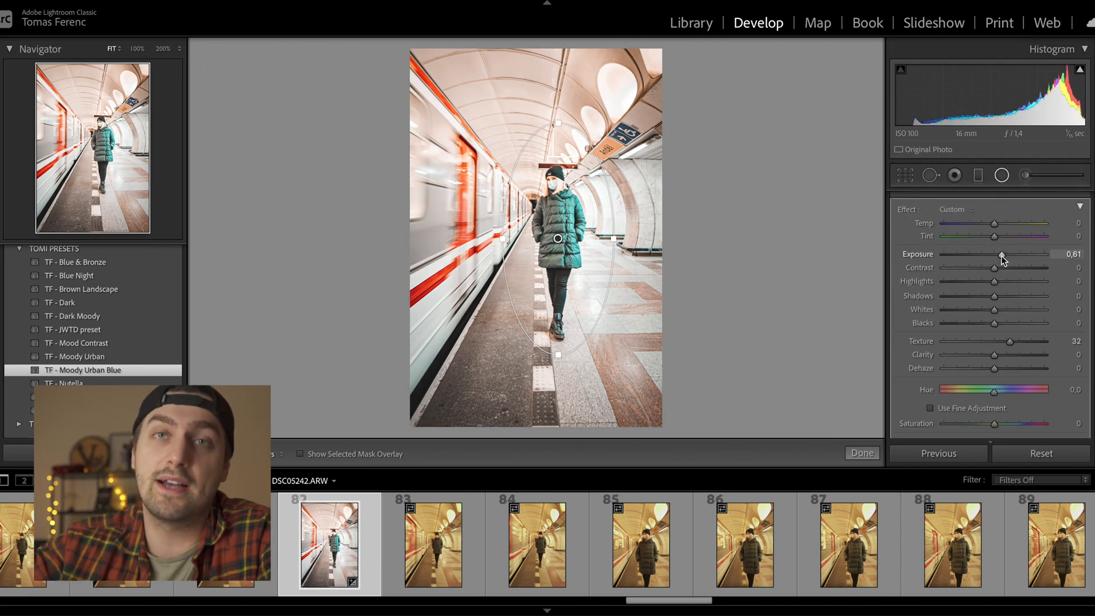
drag(1002, 255, 989, 224)
scroll(998, 262, down, 5)
click(932, 401)
scroll(958, 336, up, 4)
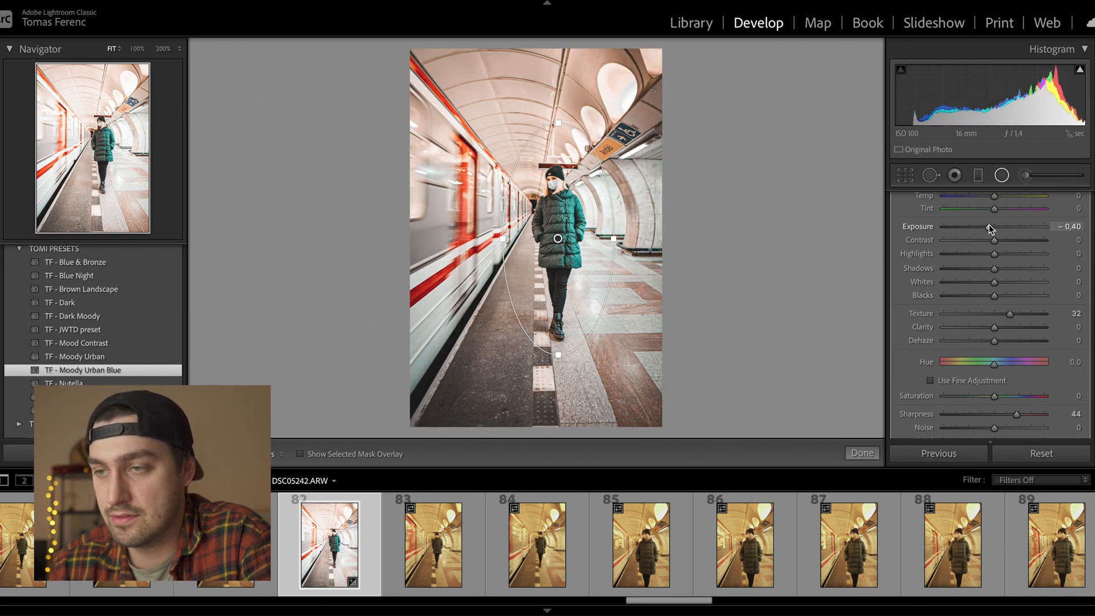
click(862, 453)
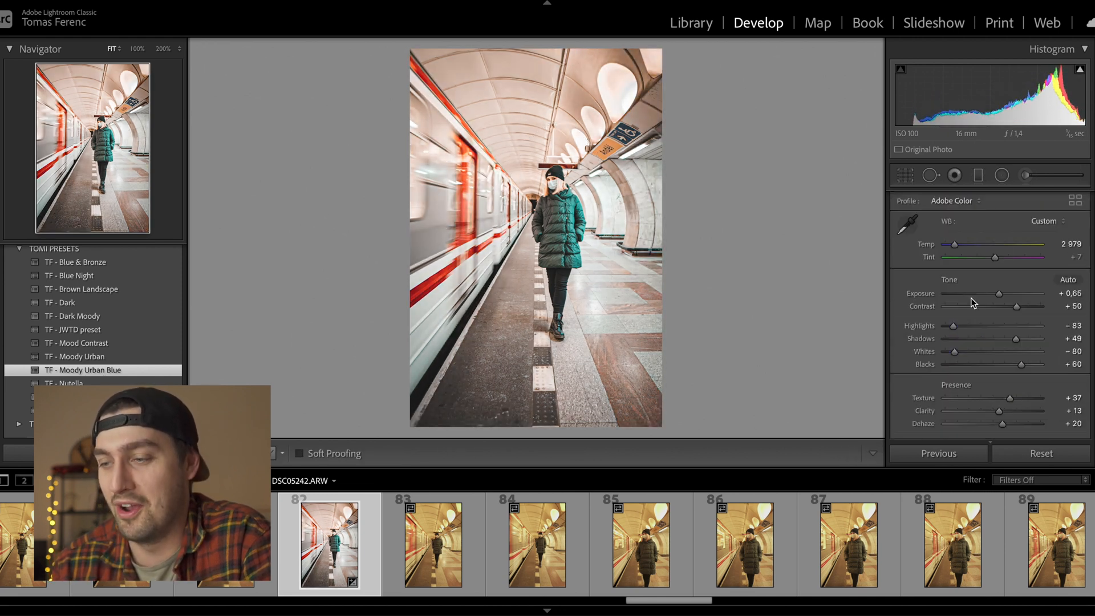
- Raise global Exposure from +0.65 to +0.85 and compare with the original
drag(998, 292, 1001, 292)
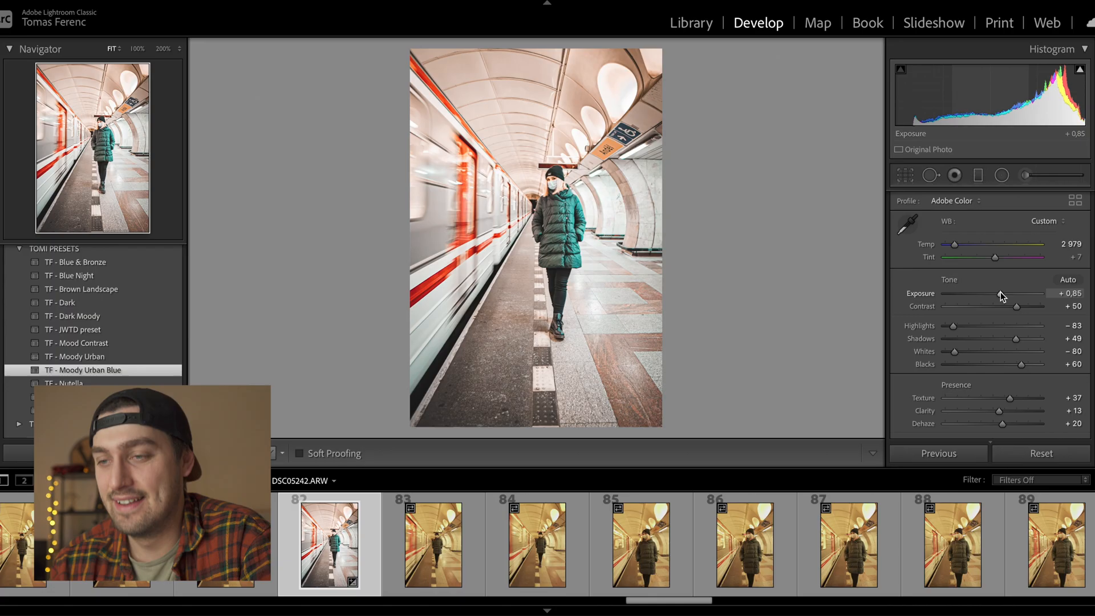
key(backslash)
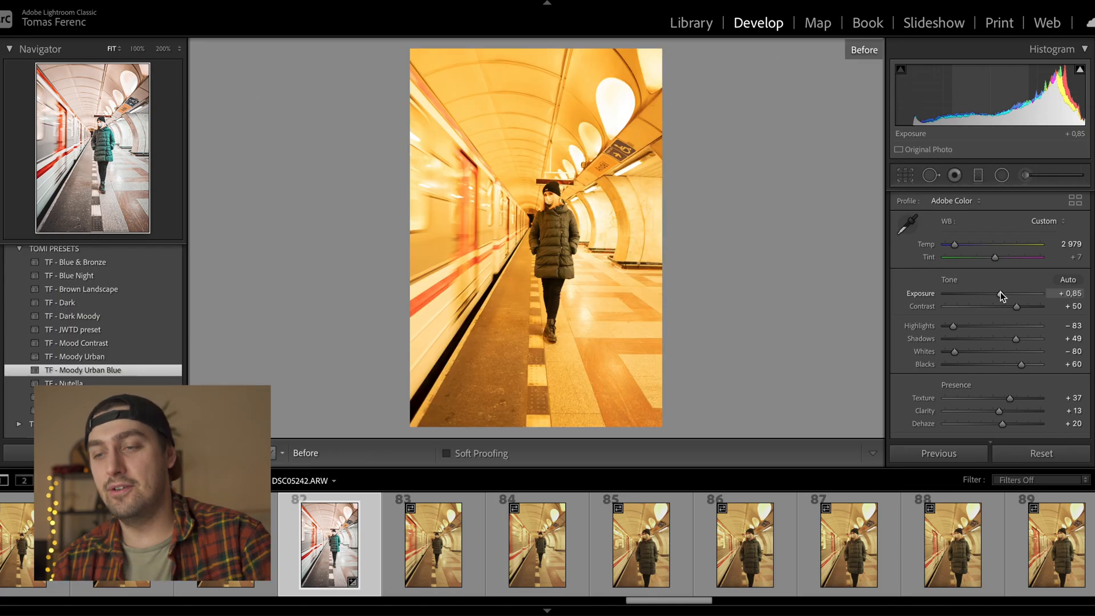
key(backslash)
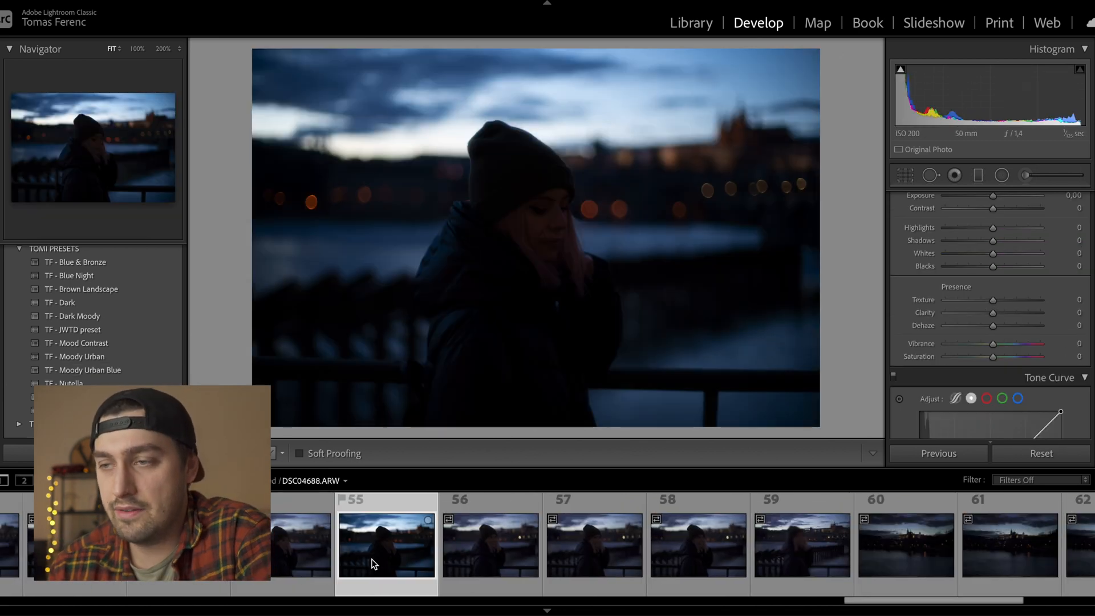
- Open DSC04686 from the filmstrip and inspect the detail around her eye at 200%
scroll(374, 563, up, 1)
click(371, 559)
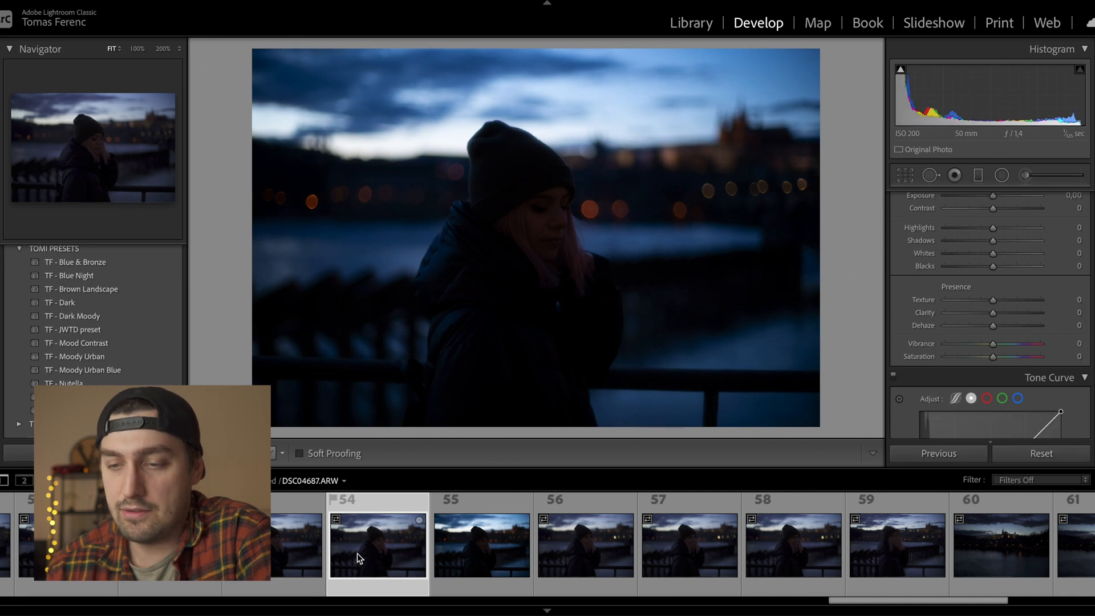
click(257, 553)
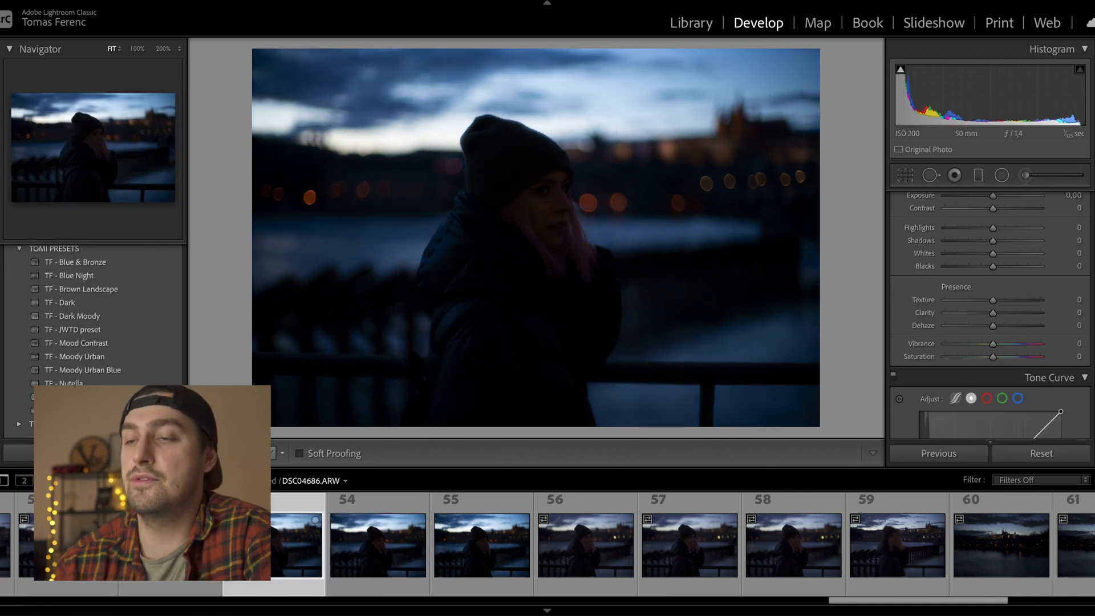
click(508, 237)
drag(508, 237, 353, 500)
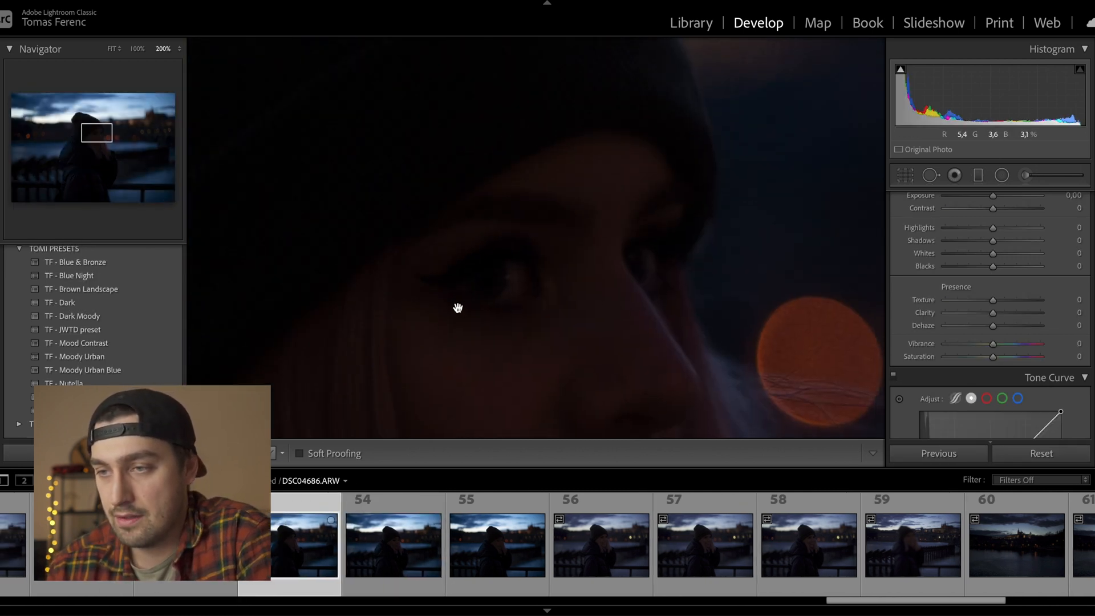
click(420, 275)
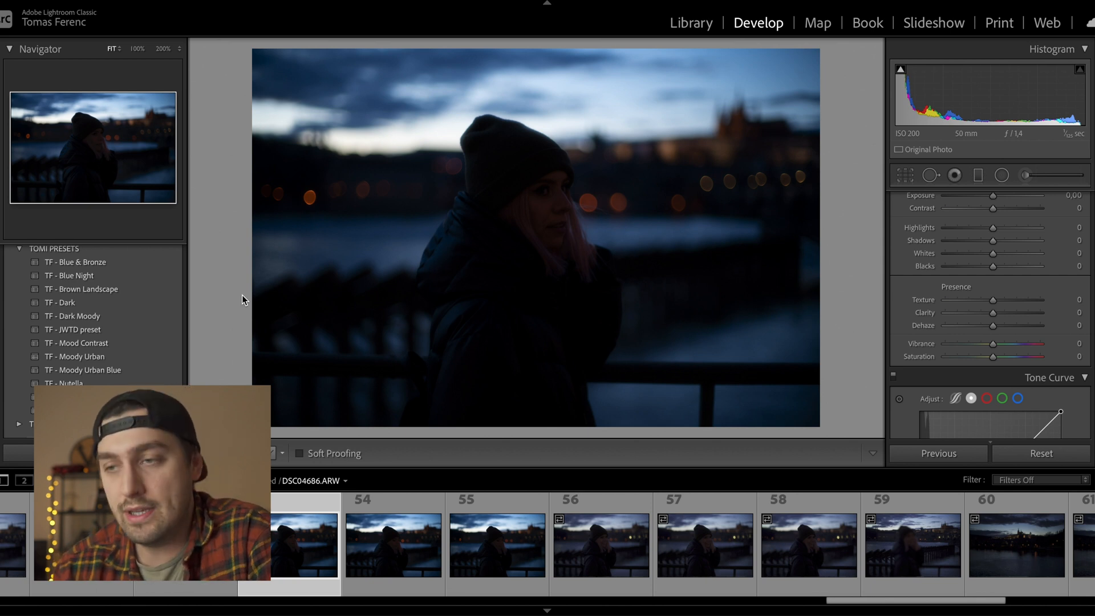
- Apply the TF - Blue Night preset, then set Exposure +2.30, Temp 6219, Highlights -100
click(145, 268)
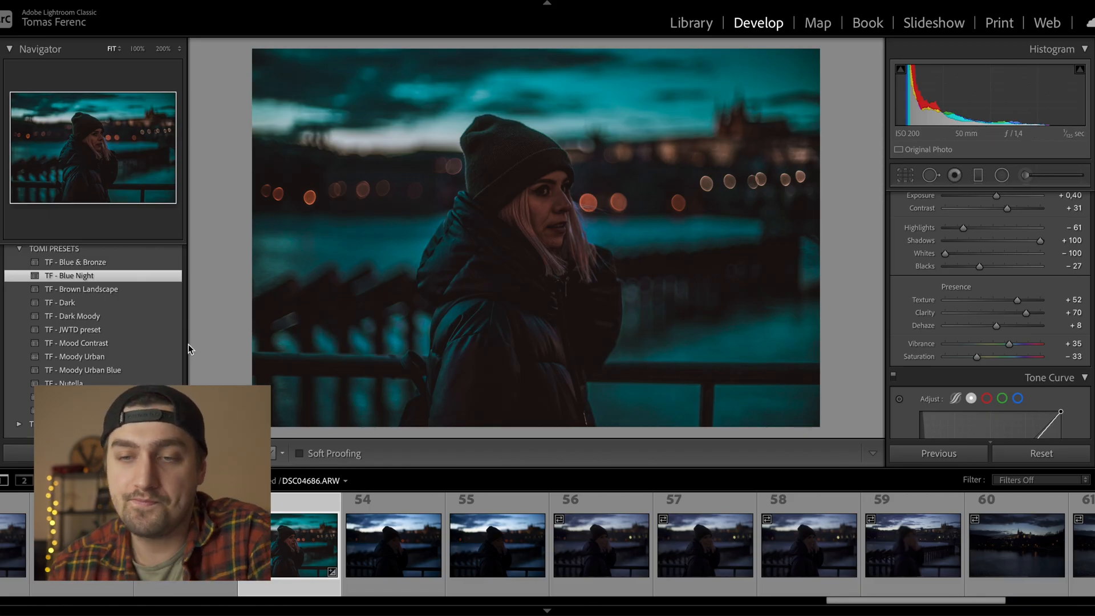
scroll(992, 239, up, 2)
drag(994, 237, 1007, 236)
scroll(997, 244, up, 1)
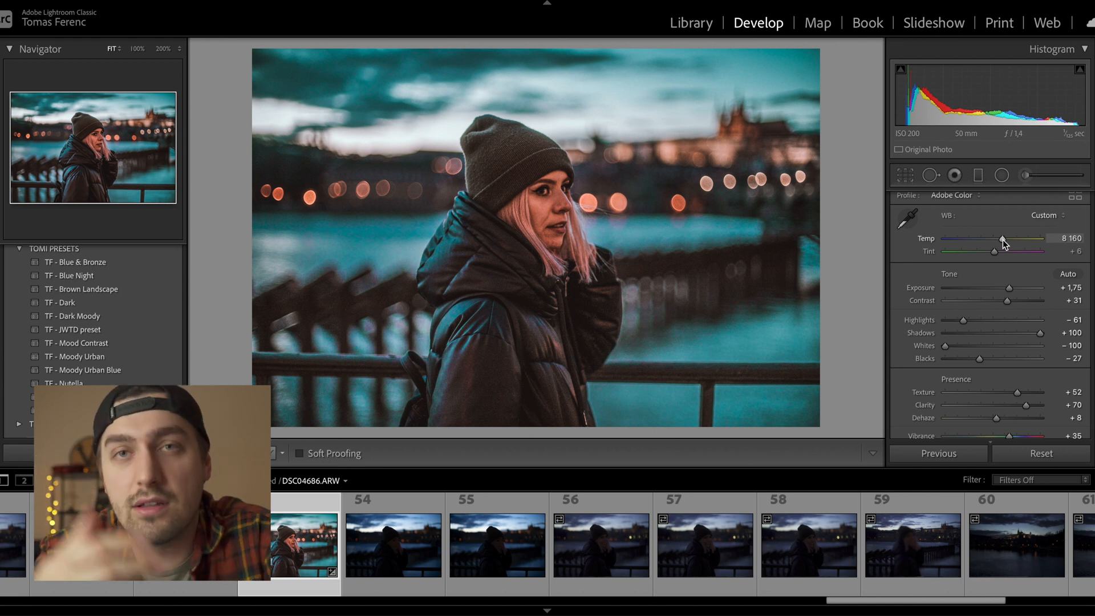
drag(1003, 239, 986, 241)
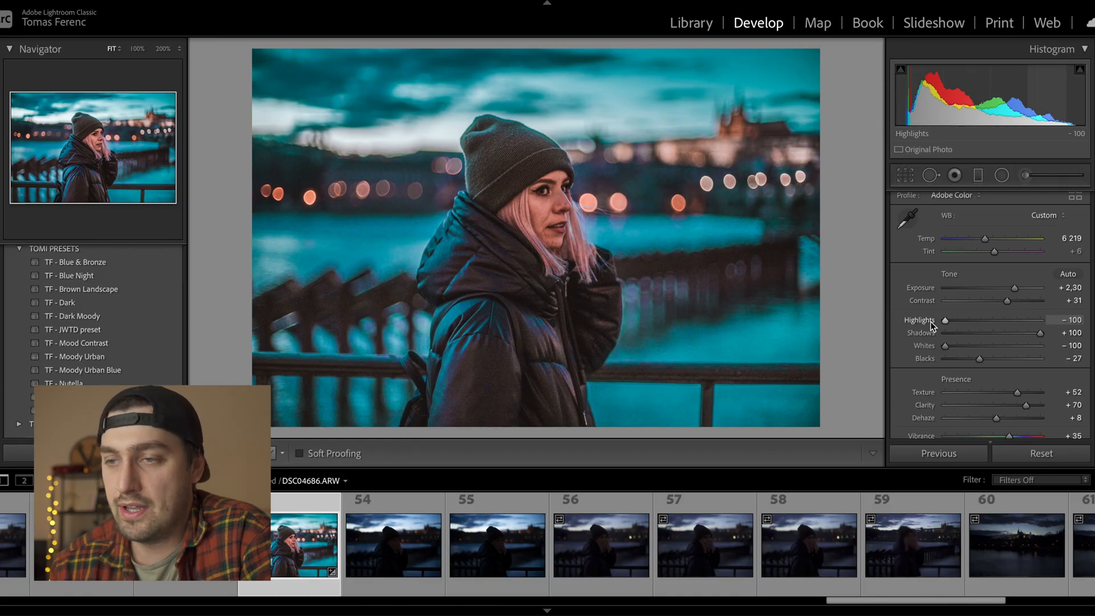
drag(1041, 334, 1028, 333)
- Reset clarity to 0 and bring texture back to about +27, checking eye detail up close
scroll(924, 353, down, 2)
double_click(924, 353)
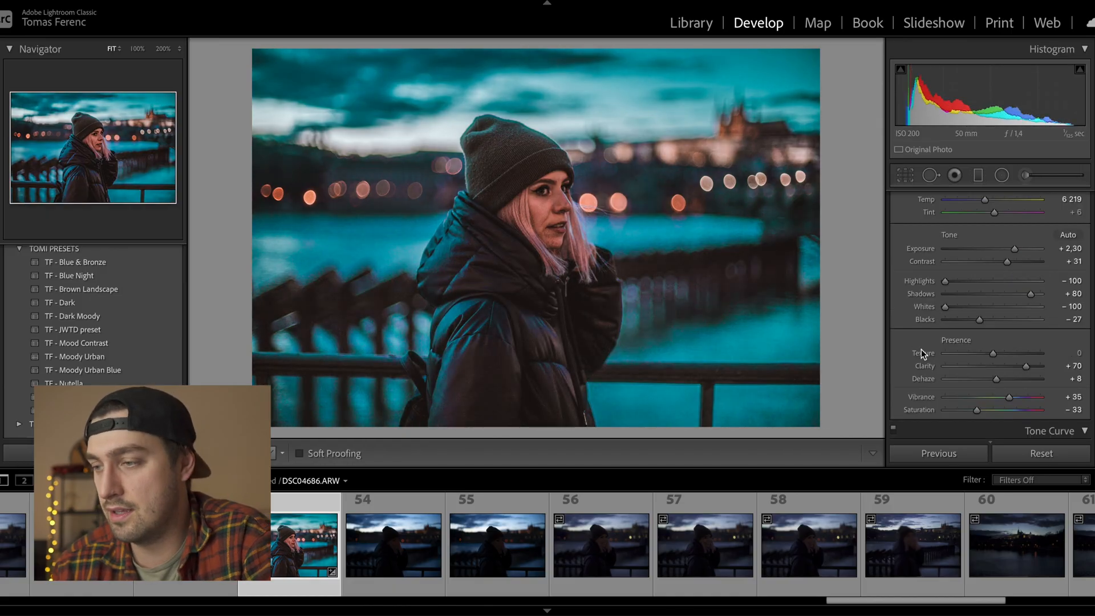
double_click(924, 367)
drag(993, 353, 1005, 350)
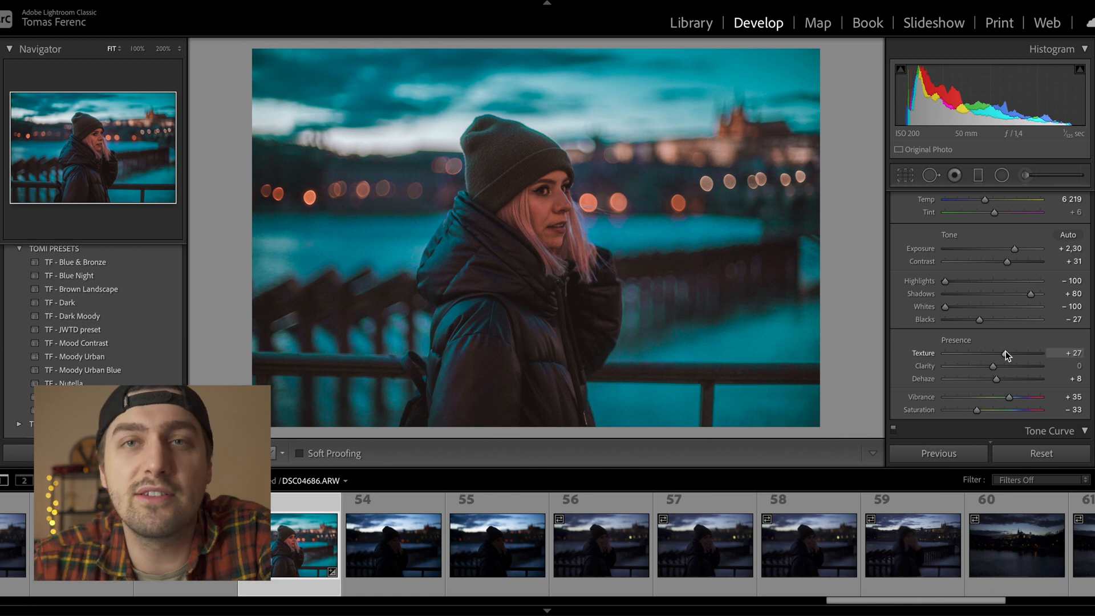
click(535, 184)
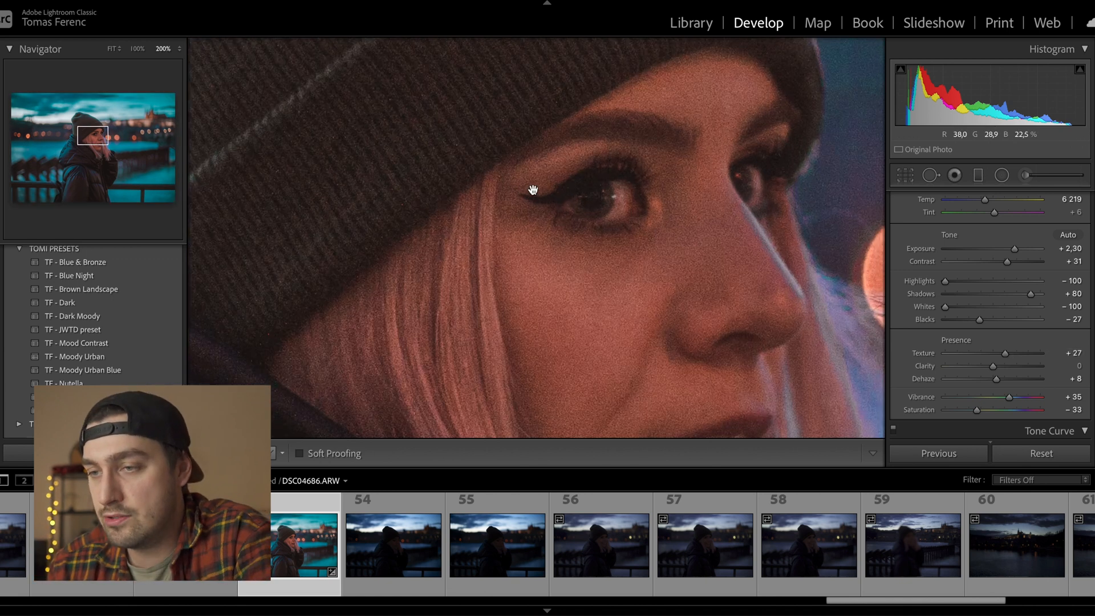
click(567, 222)
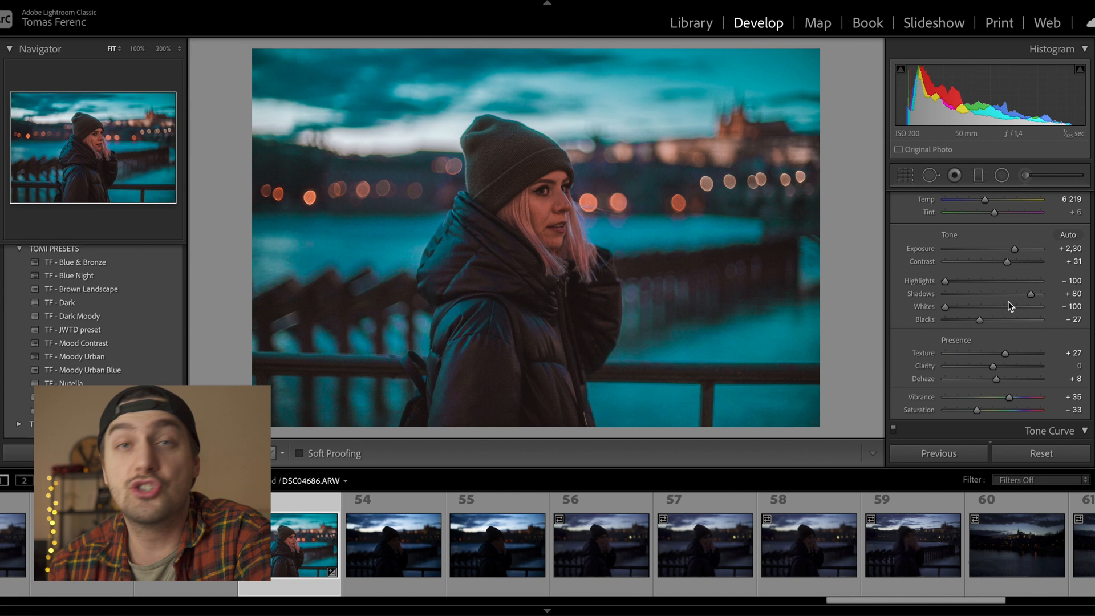
scroll(981, 317, down, 3)
scroll(981, 314, down, 5)
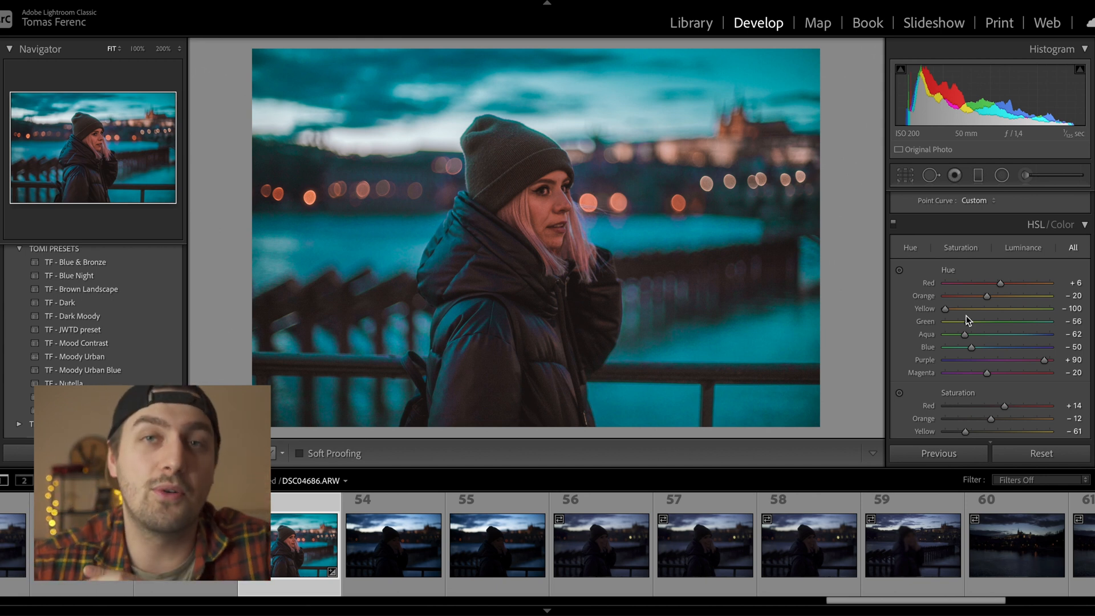
- Rebalance the Blue saturation in HSL/Color, first lowering then raising it
scroll(968, 320, down, 1)
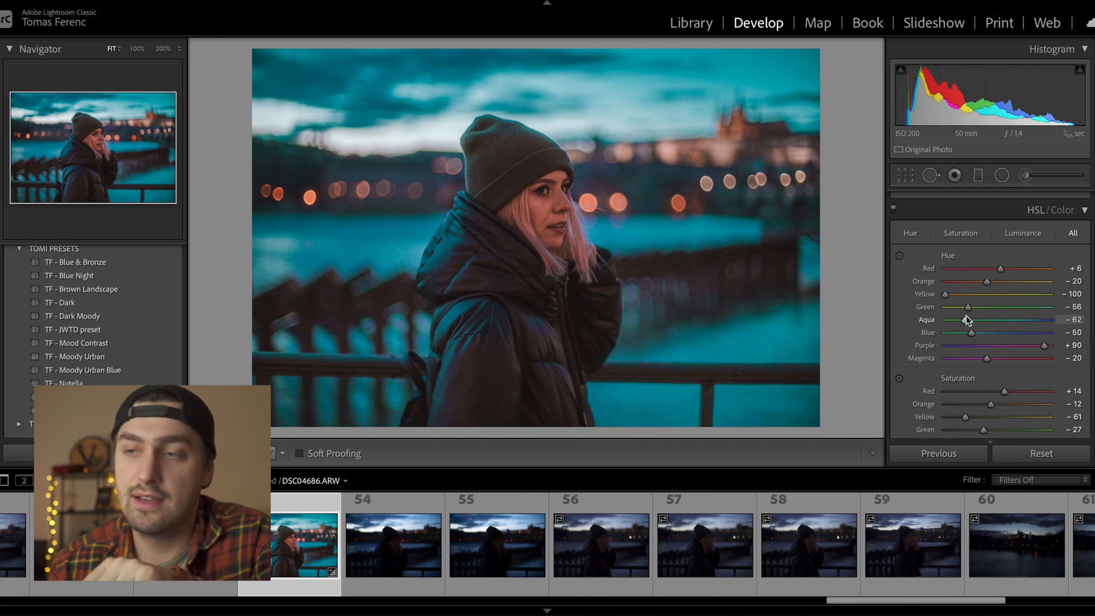
scroll(968, 320, down, 6)
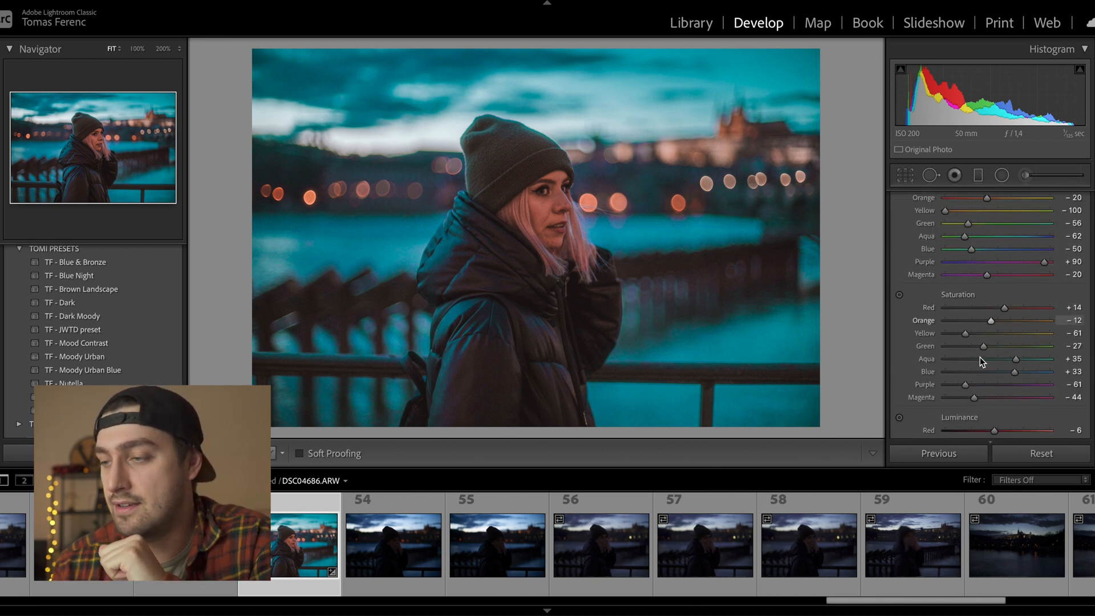
drag(1014, 372, 893, 385)
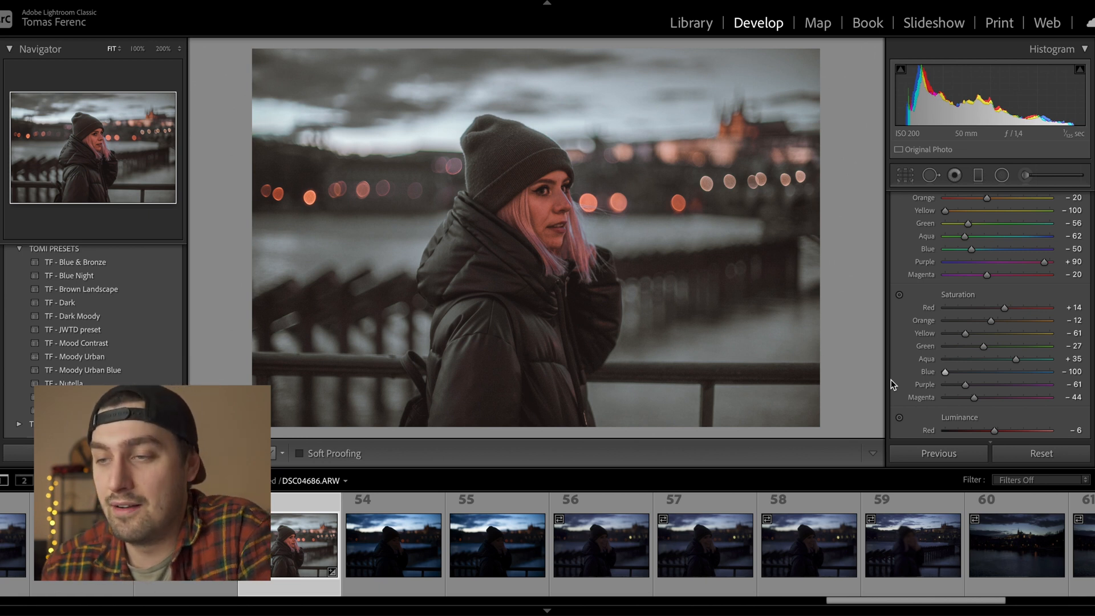
drag(949, 374, 1004, 386)
- Shift the Blue hue toward a deeper blue sky
scroll(995, 375, up, 1)
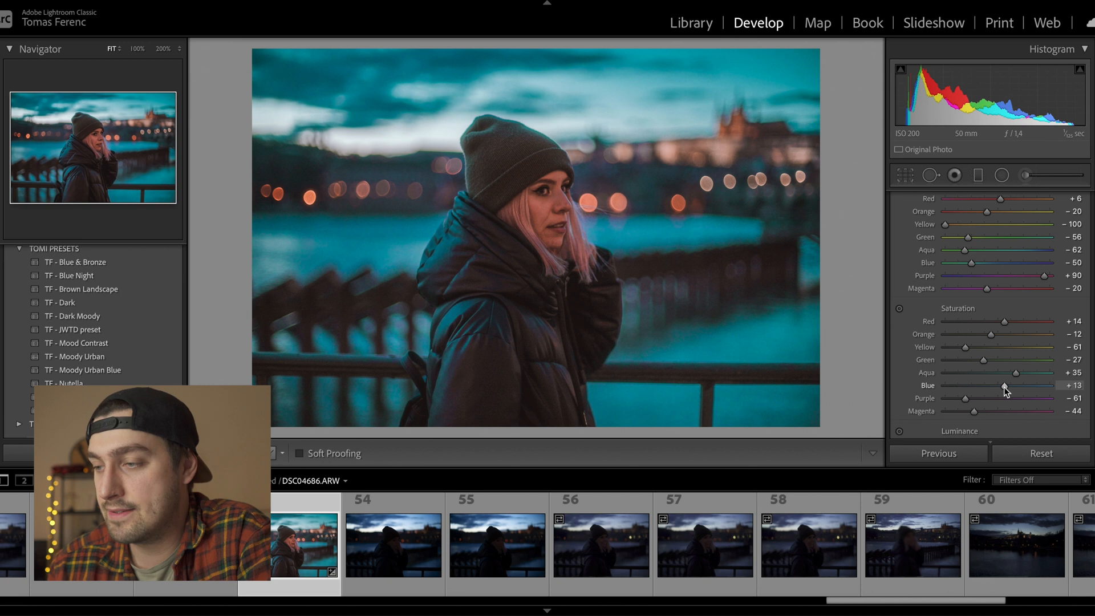
scroll(1004, 387, up, 5)
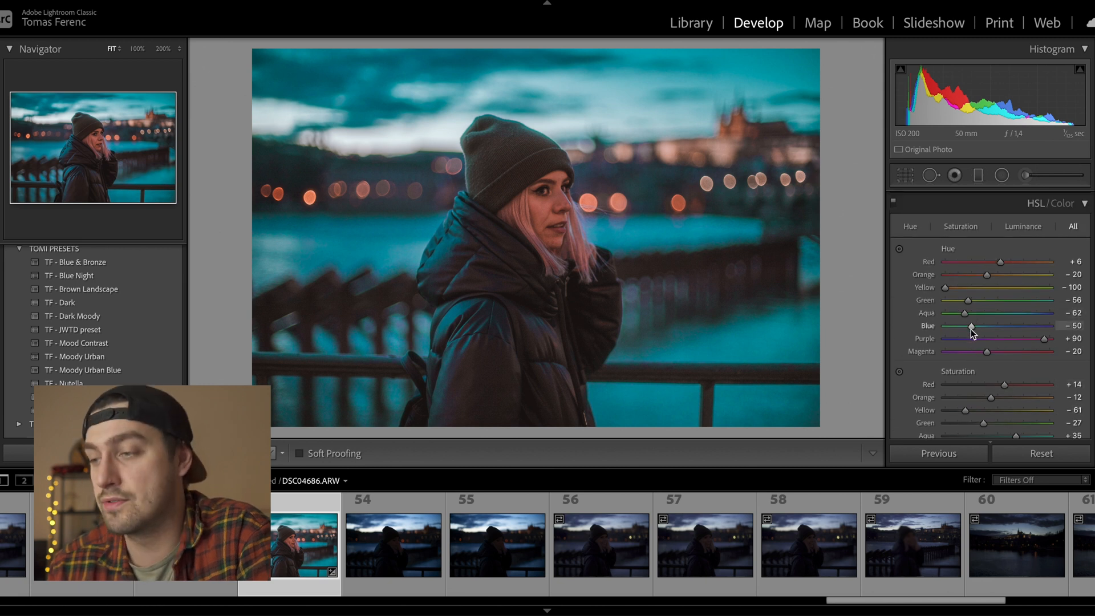
mouse_move(987, 329)
mouse_down()
mouse_move(1000, 329)
mouse_move(987, 331)
mouse_up()
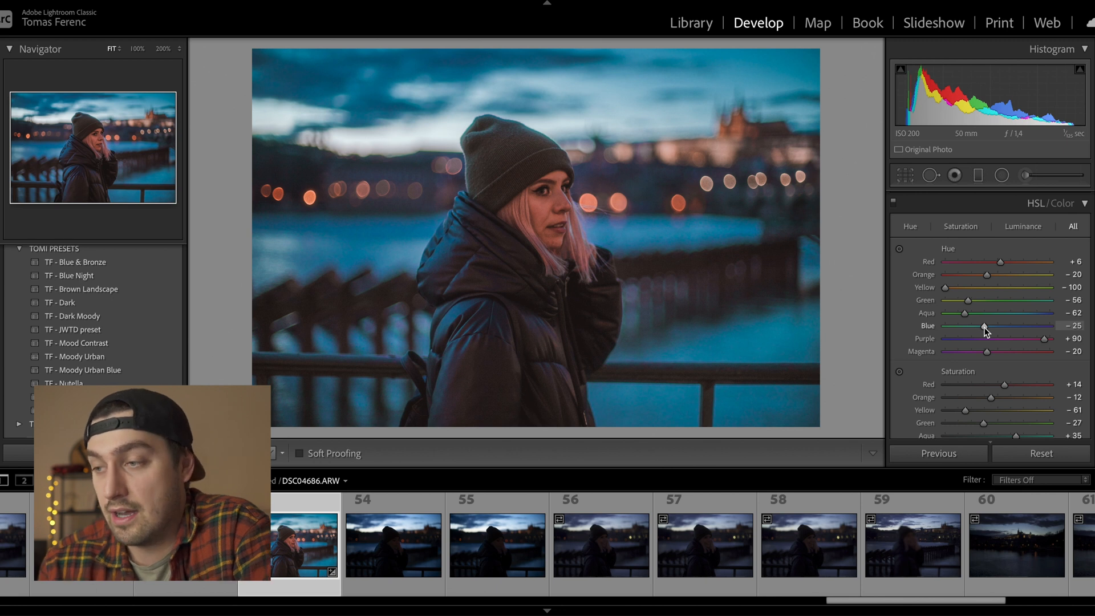
drag(987, 331, 990, 326)
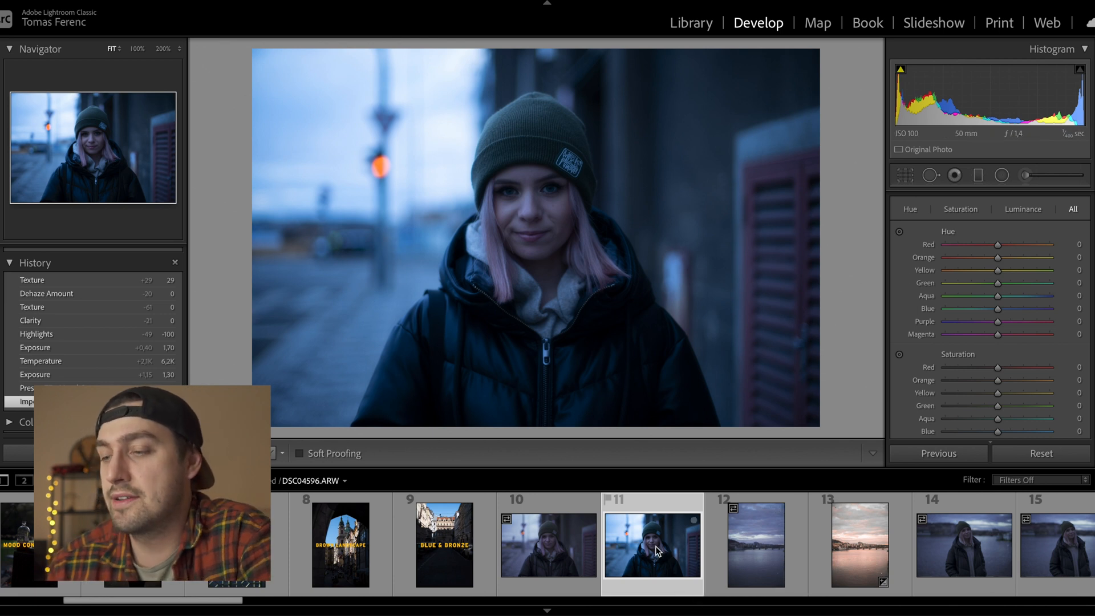
- Scroll the left panel up from History to the TOMI PRESETS folder's TF presets
mouse_move(658, 551)
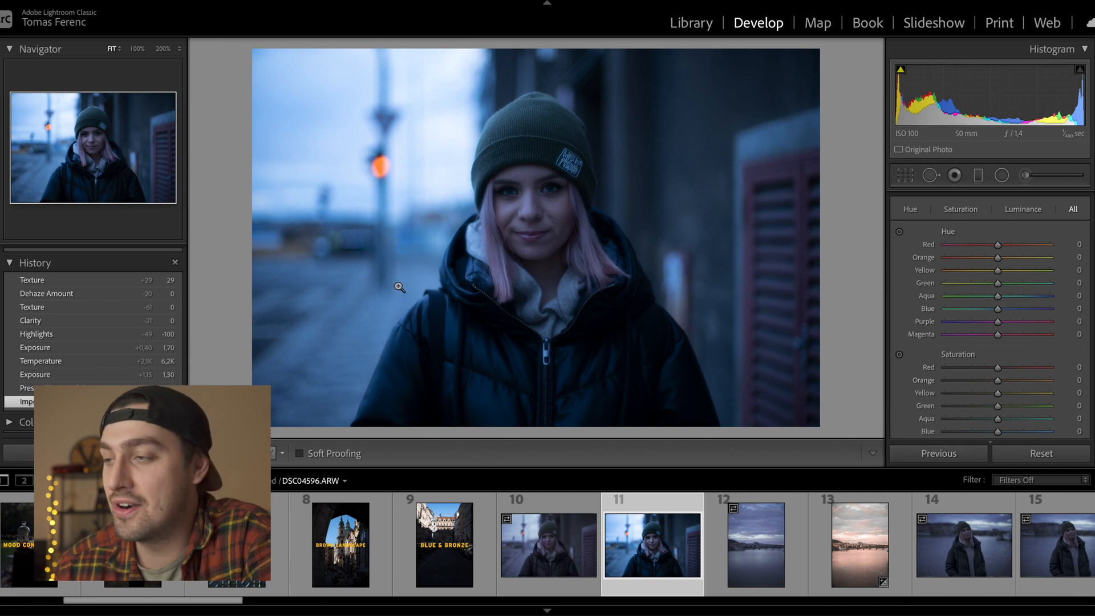
scroll(86, 381, up, 3)
scroll(88, 383, up, 5)
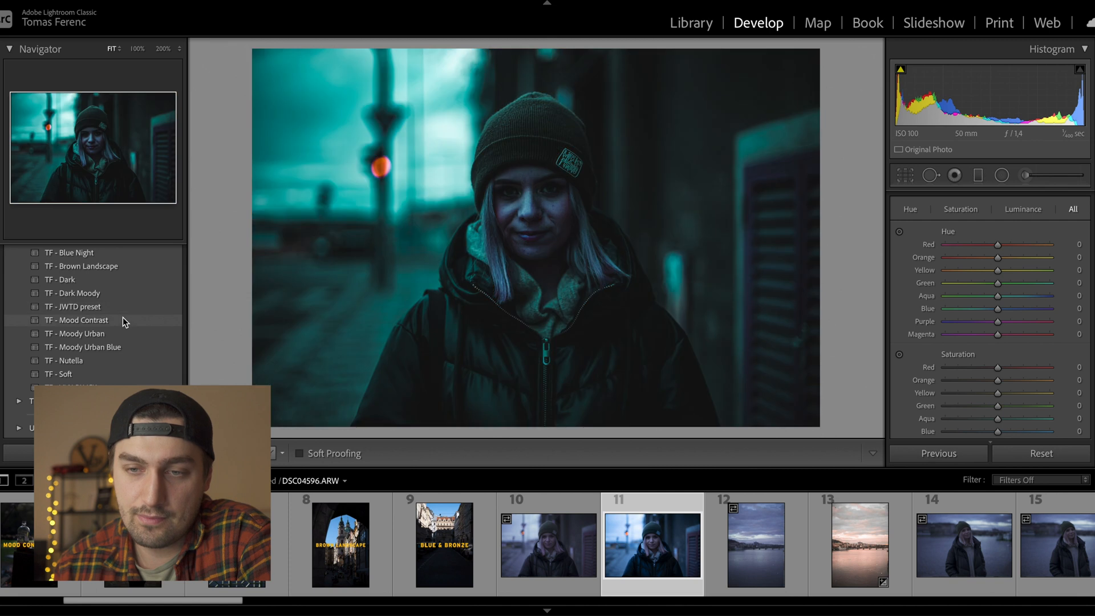
- Apply the TF - Mood Contrast preset to DSC04596 and zoom-check her face
click(122, 320)
click(534, 193)
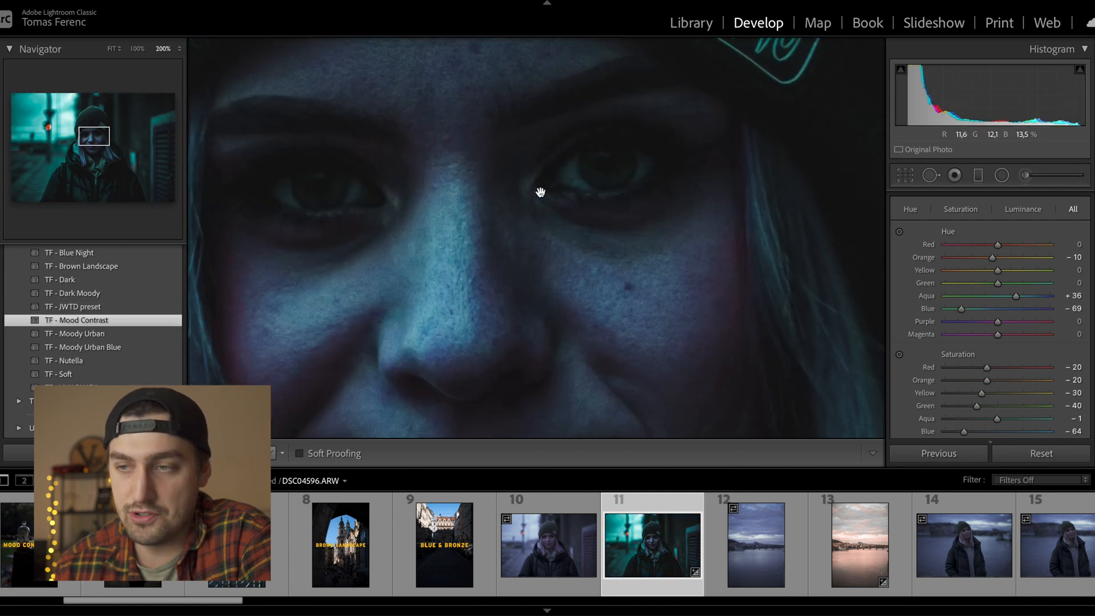
click(539, 195)
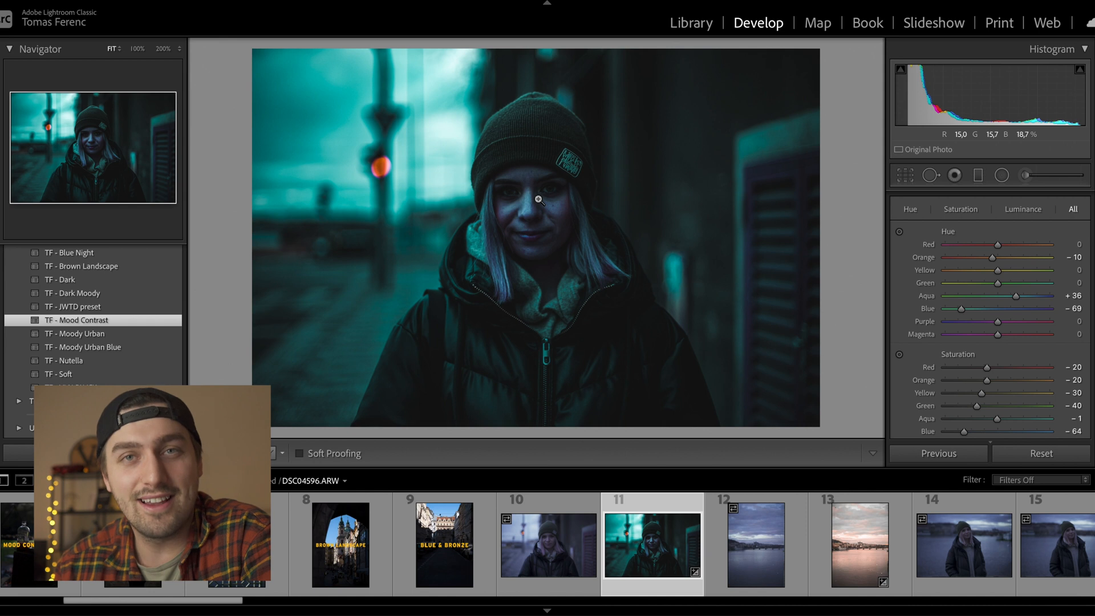
click(539, 199)
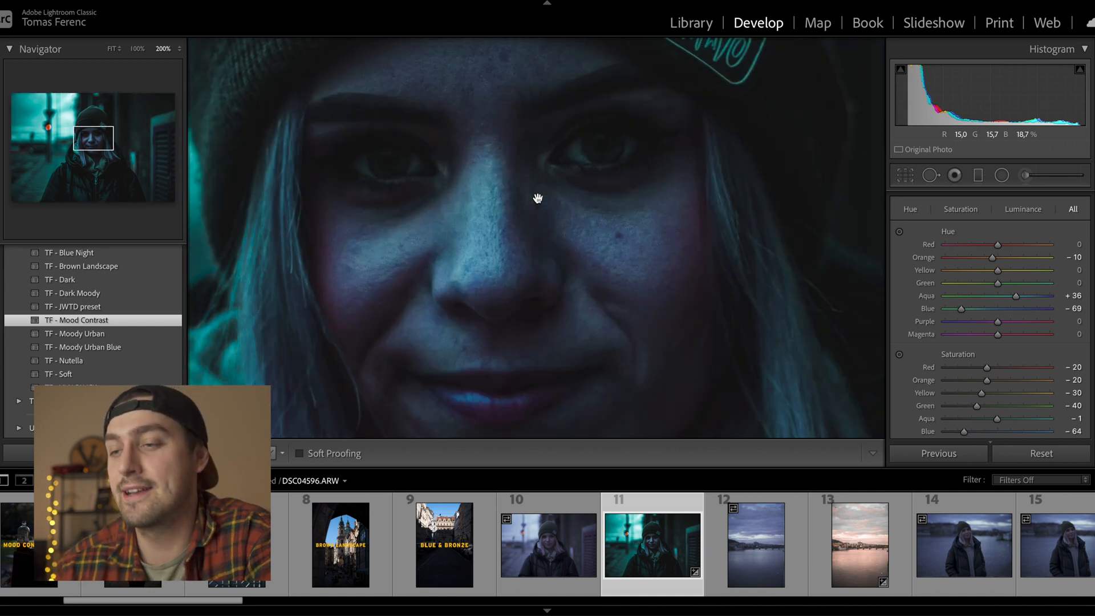
click(538, 199)
scroll(964, 353, up, 10)
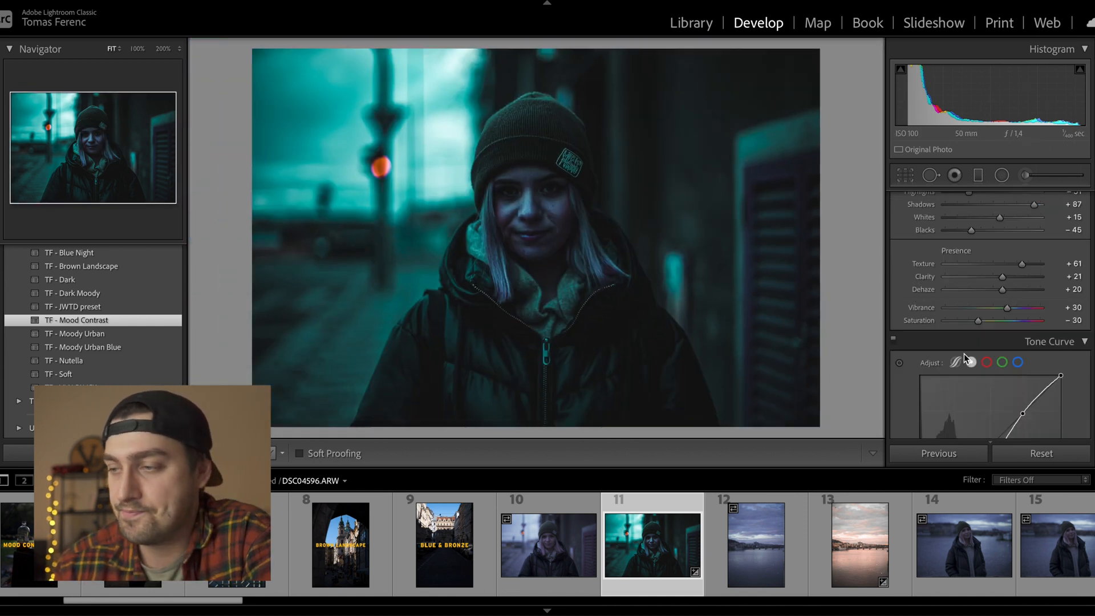
scroll(964, 354, up, 2)
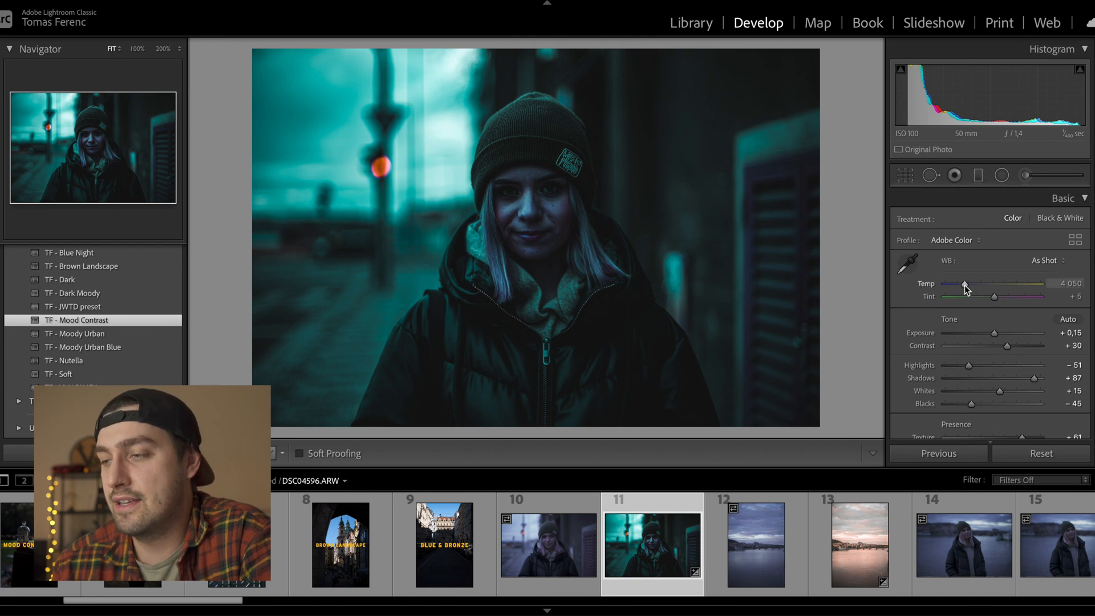
- Set Temp to 6451 and Exposure to +1.60, and pull Highlights down
drag(964, 286, 990, 288)
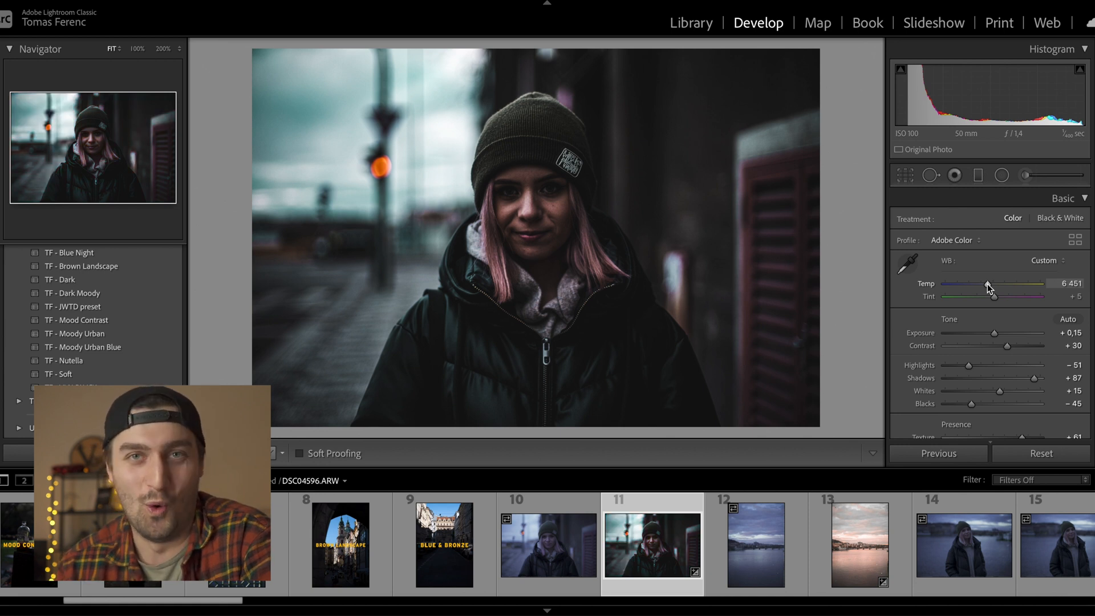
drag(998, 333, 1012, 332)
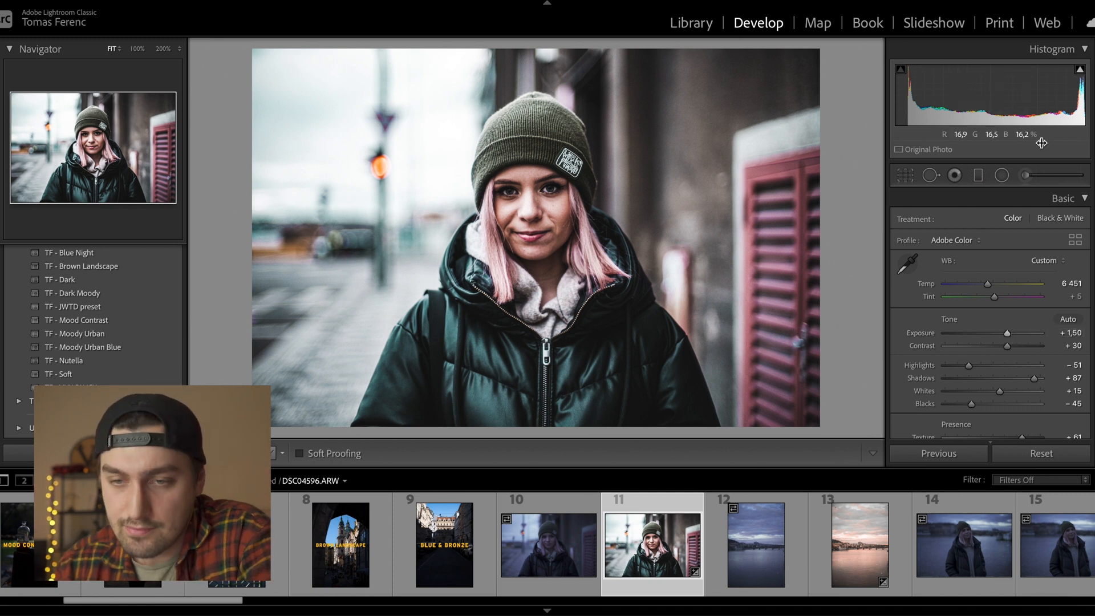
drag(1007, 333, 1008, 334)
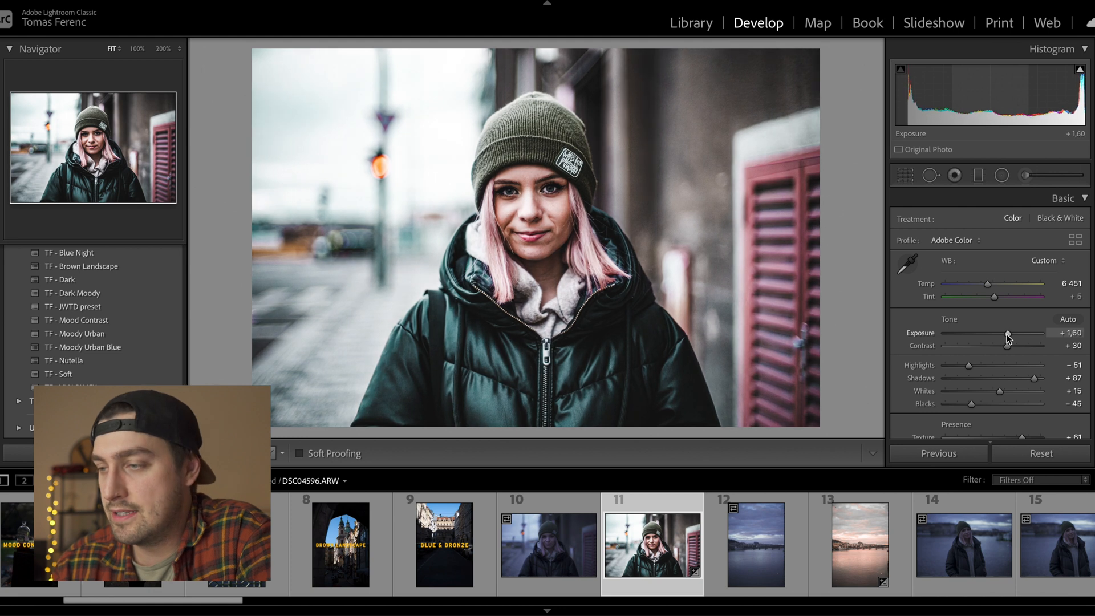
drag(970, 366, 927, 379)
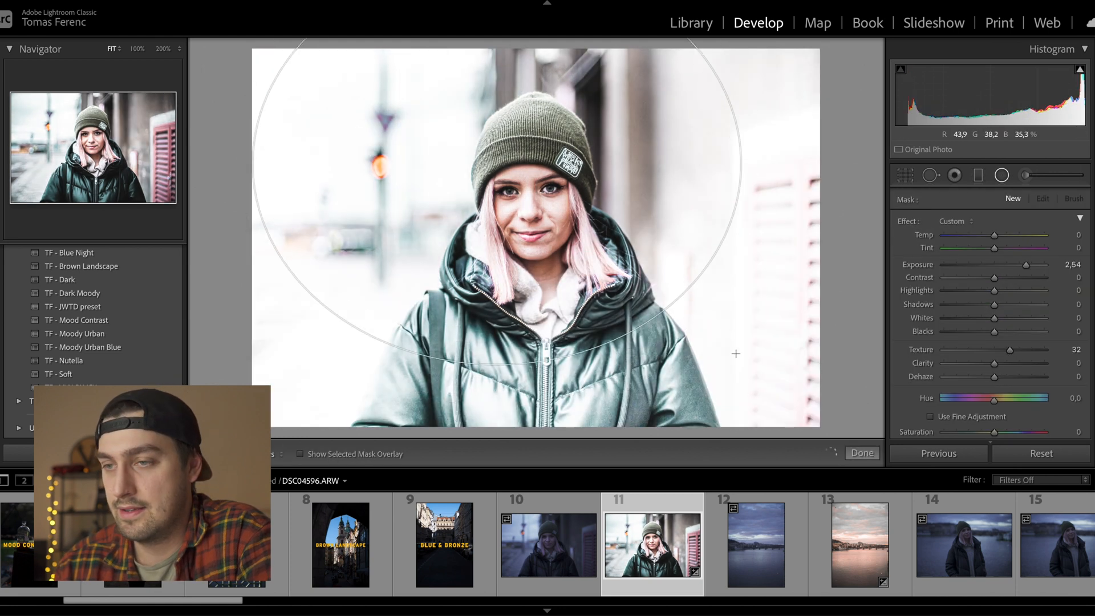
- Add a radial brightening filter around her face, moved lower right, then zoom-check the face
drag(736, 352, 720, 361)
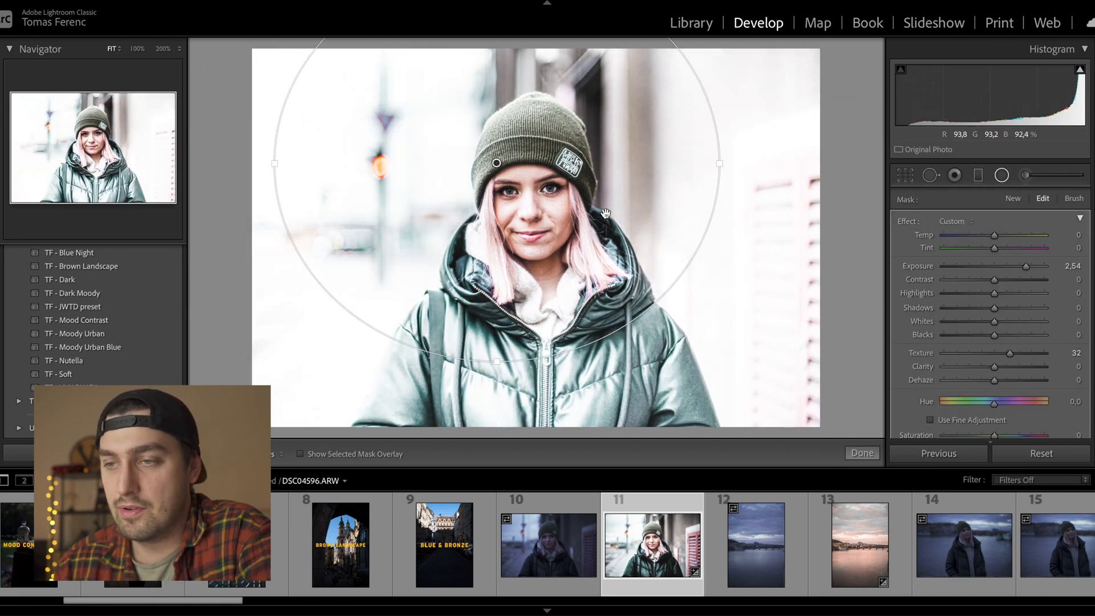
drag(531, 210, 550, 256)
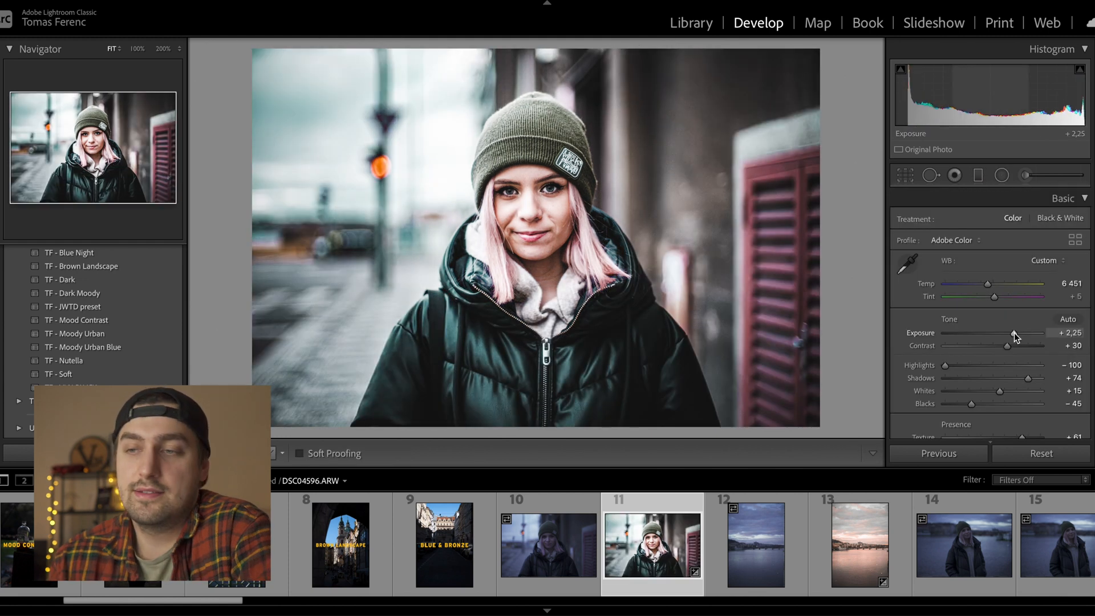
click(511, 207)
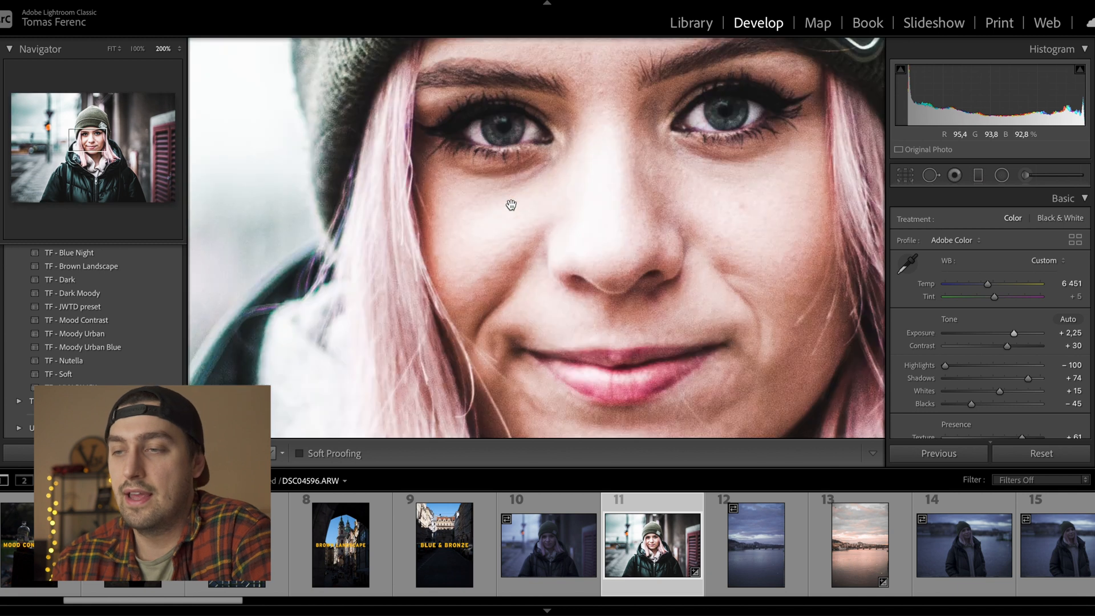
drag(670, 225, 594, 315)
click(596, 316)
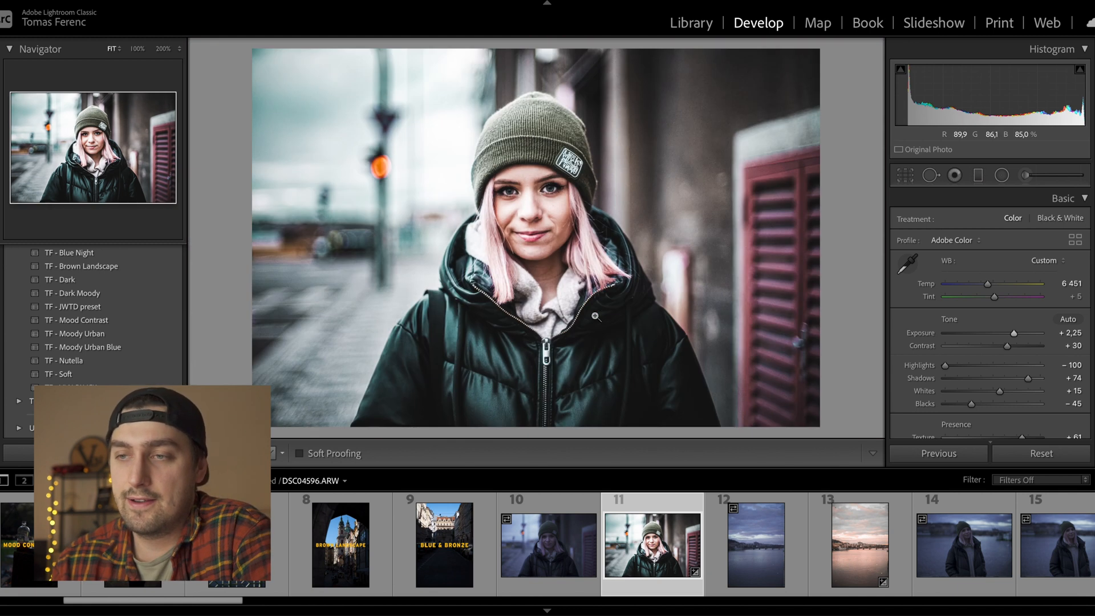